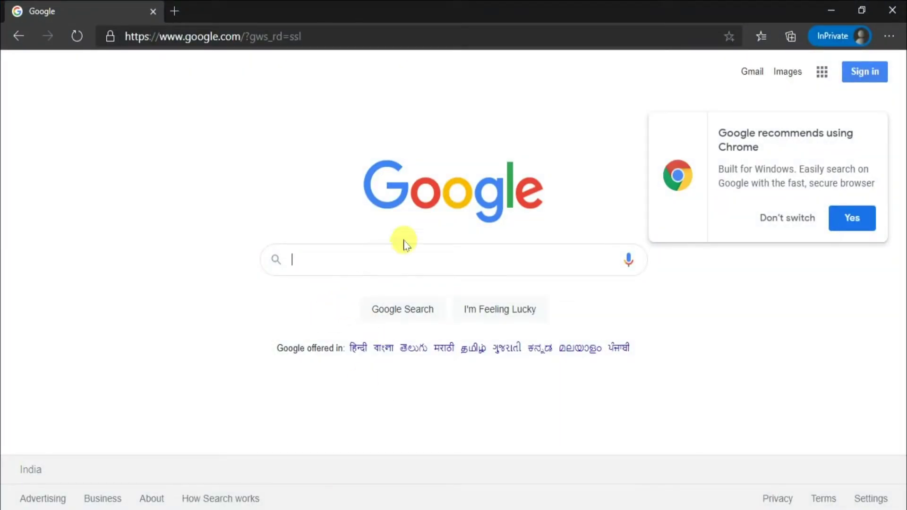
Step: Search Google for minitool shadowmaker and open MiniTool's 2020 Best Free Backup Software for Windows page
left_click(384, 257)
type("minitool sh")
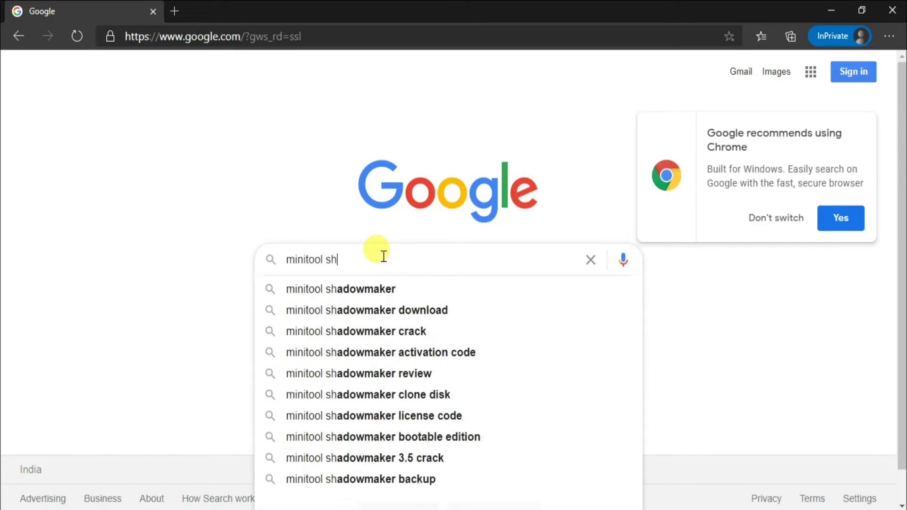
key("Down")
key("Return")
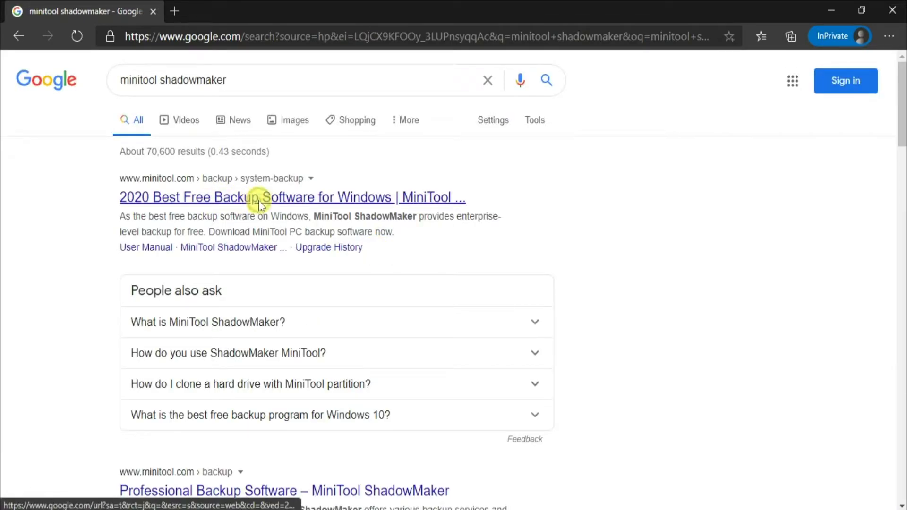
left_click(260, 205)
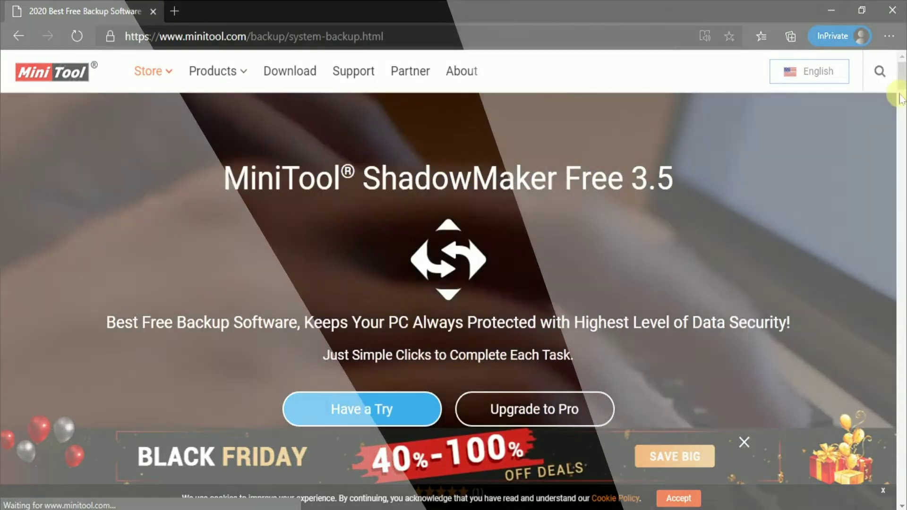
Step: Download the free trial installer sm-free-online.exe and install MiniTool ShadowMaker 3.5 with the default settings
scroll(902, 80, "down", 4)
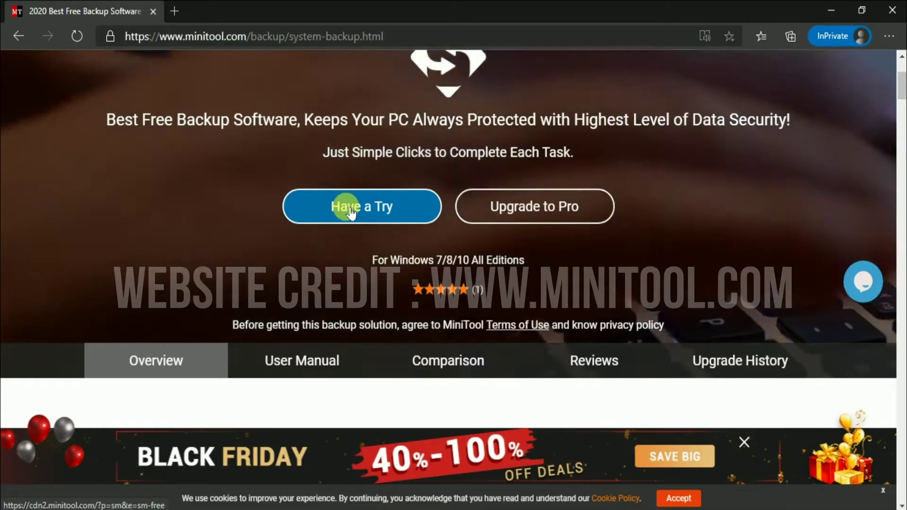
left_click(350, 210)
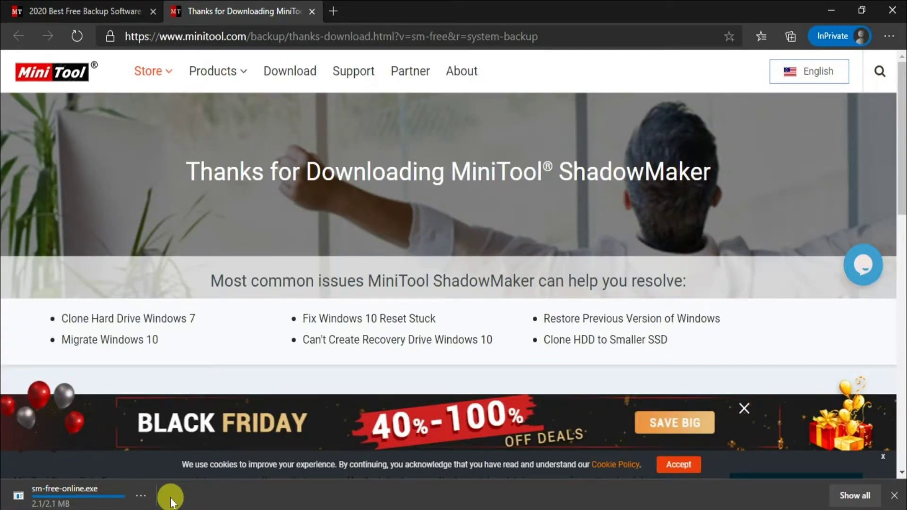
left_click(70, 493)
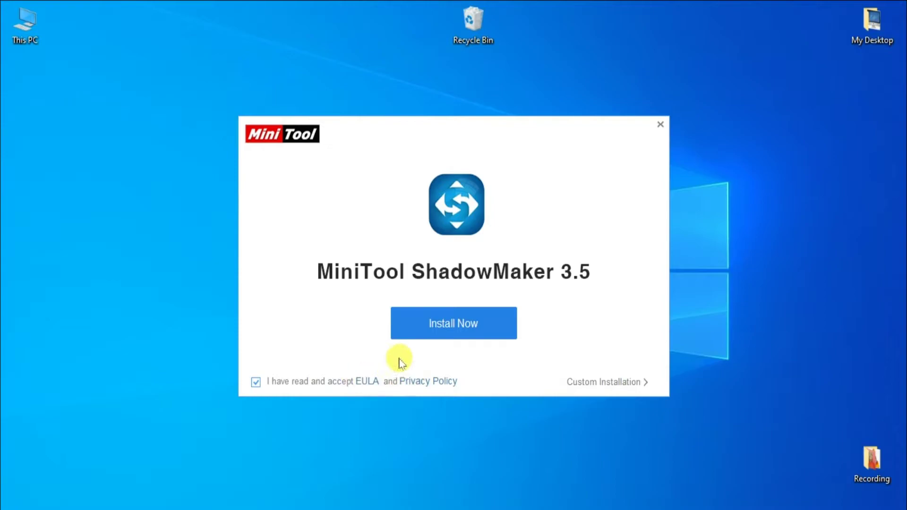
left_click(462, 326)
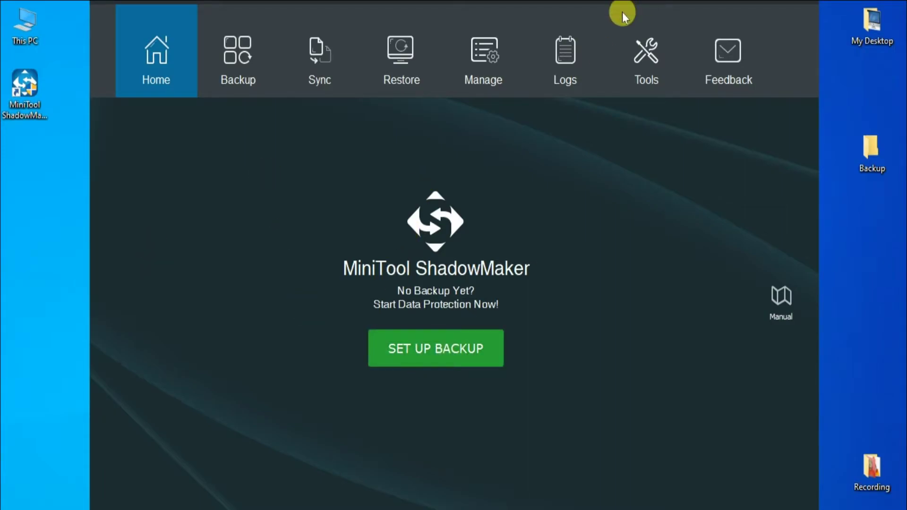
Step: Maximize the MiniTool ShadowMaker window and start setting up a backup, opening its source selection
left_click(779, 16)
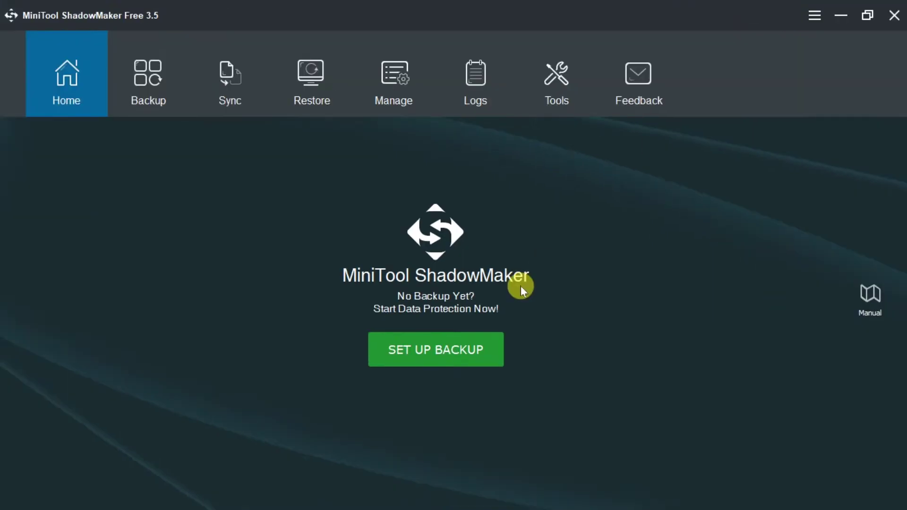
left_click(448, 349)
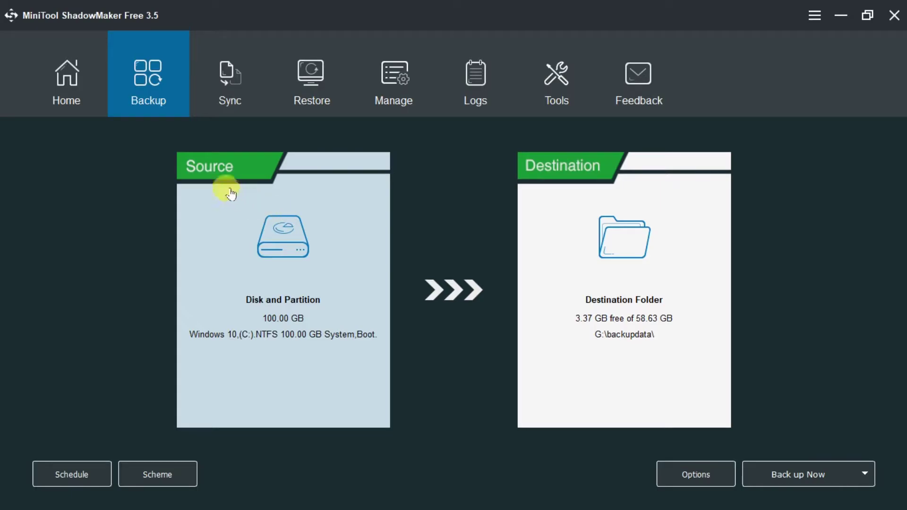
left_click(217, 174)
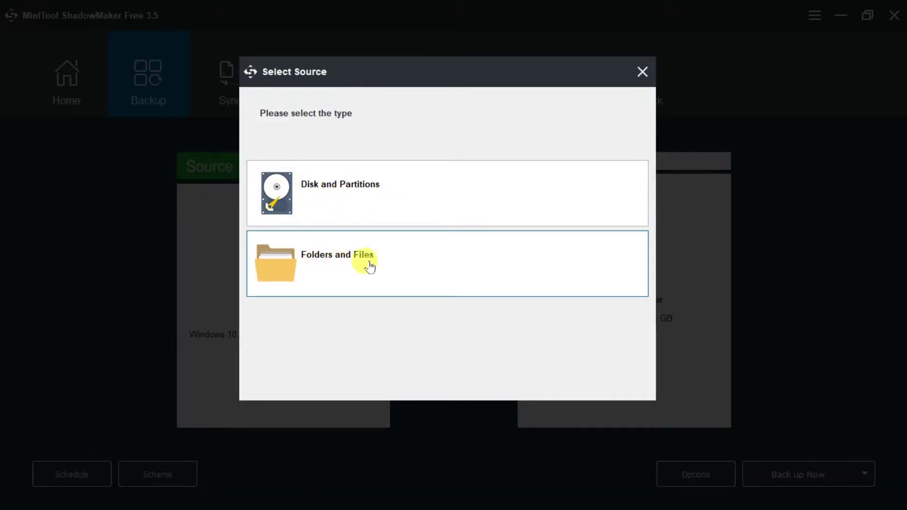
Step: Examine the disks and partitions offered by the Disk and Partitions source type and return to the type choice
left_click(308, 197)
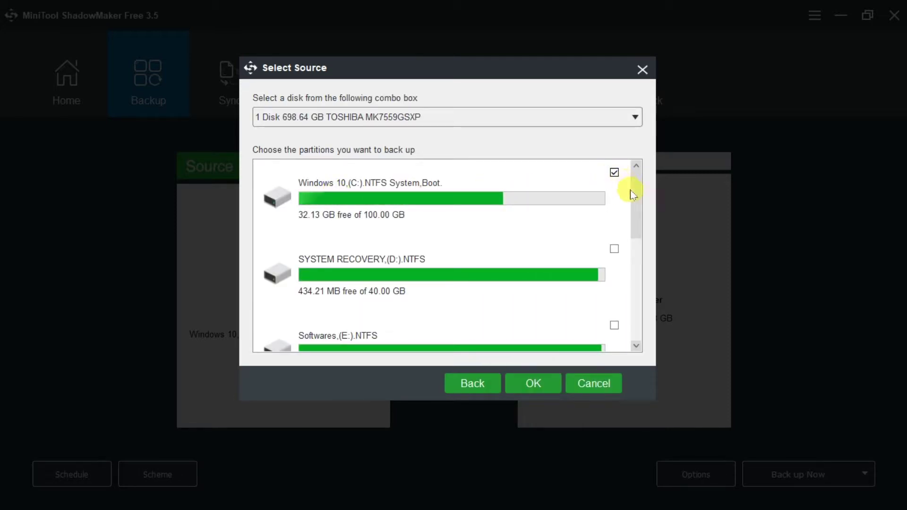
mouse_move(638, 200)
left_mouse_down()
mouse_move(634, 314)
mouse_move(638, 213)
left_mouse_up()
left_click(415, 117)
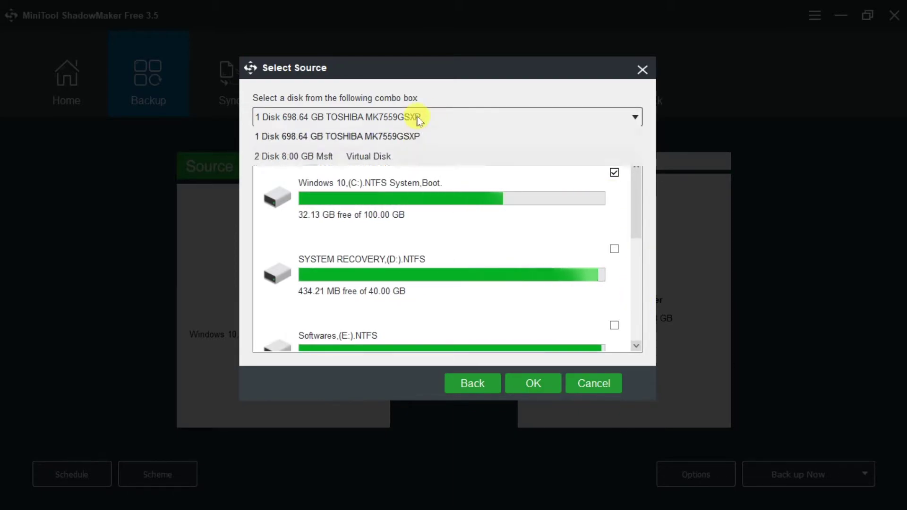
left_click(416, 119)
left_click(414, 118)
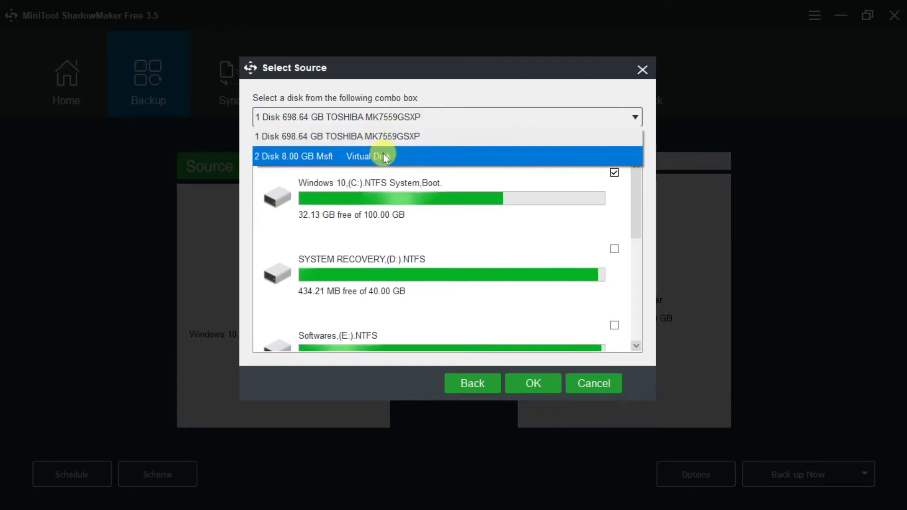
left_click(407, 87)
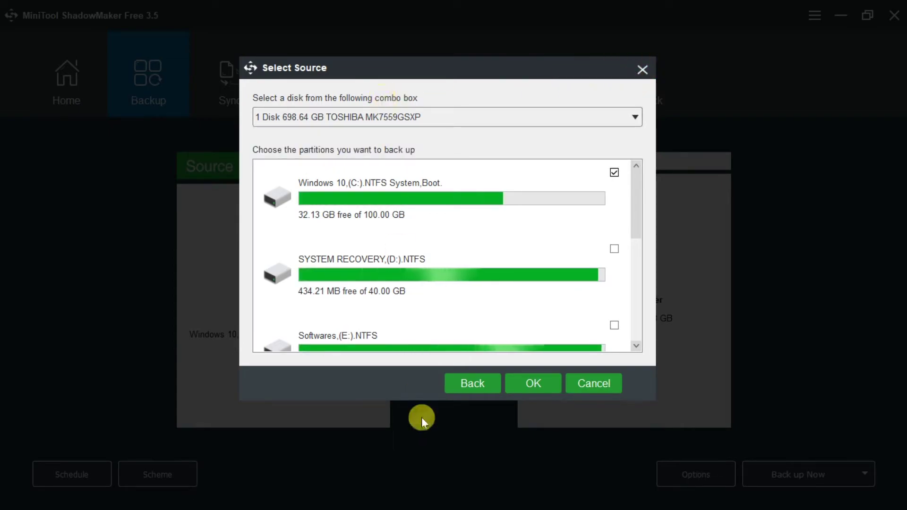
left_click(461, 390)
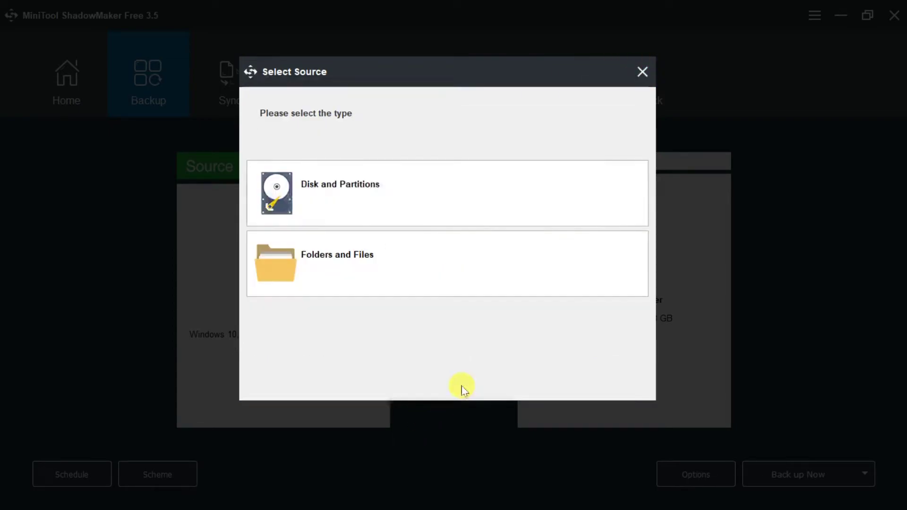
Step: Set the backup source to the Important Files folder on the Windows 10 (C:) drive using Folders and Files
left_click(338, 269)
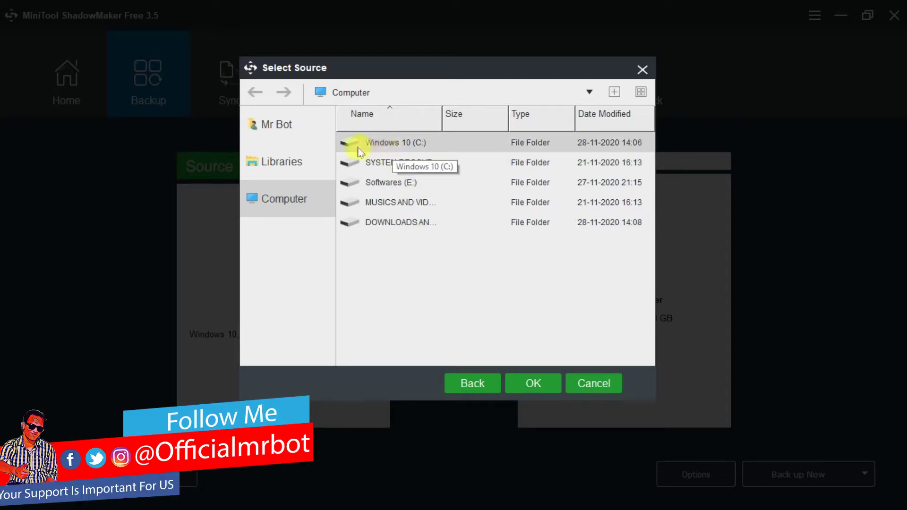
double_click(393, 149)
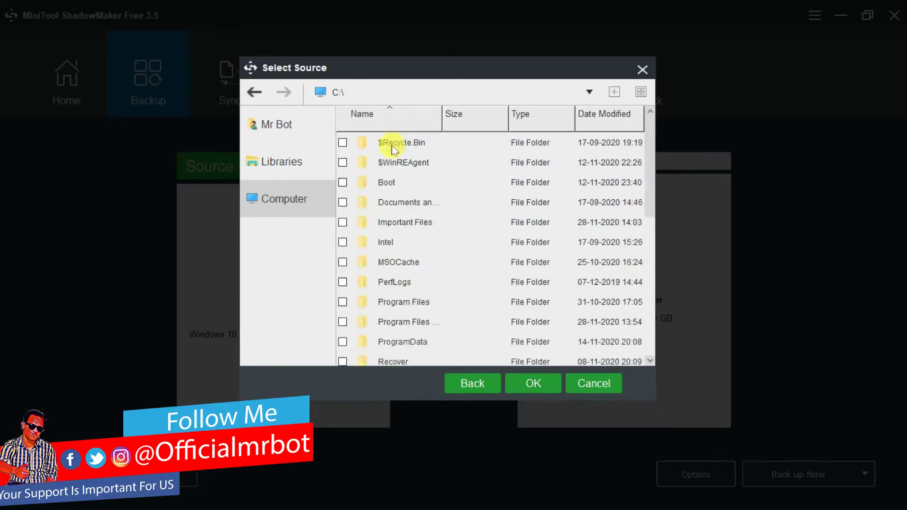
double_click(424, 223)
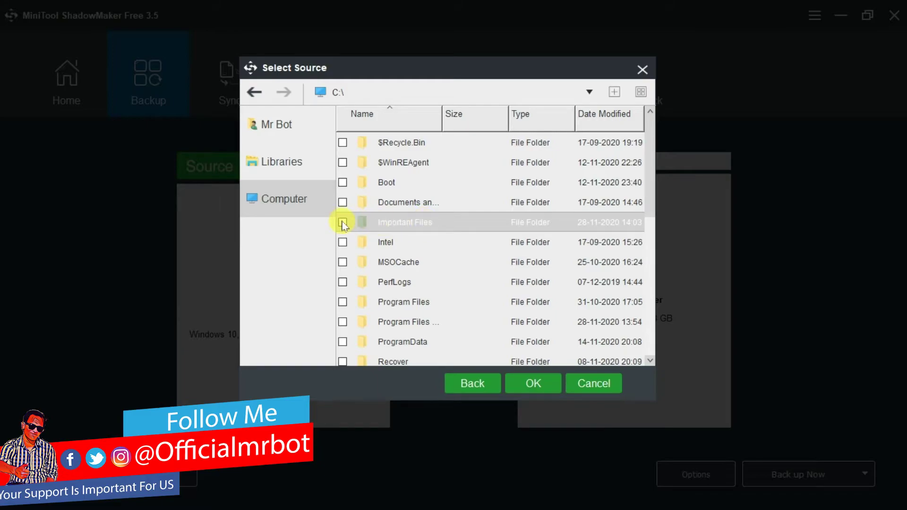
left_click(343, 223)
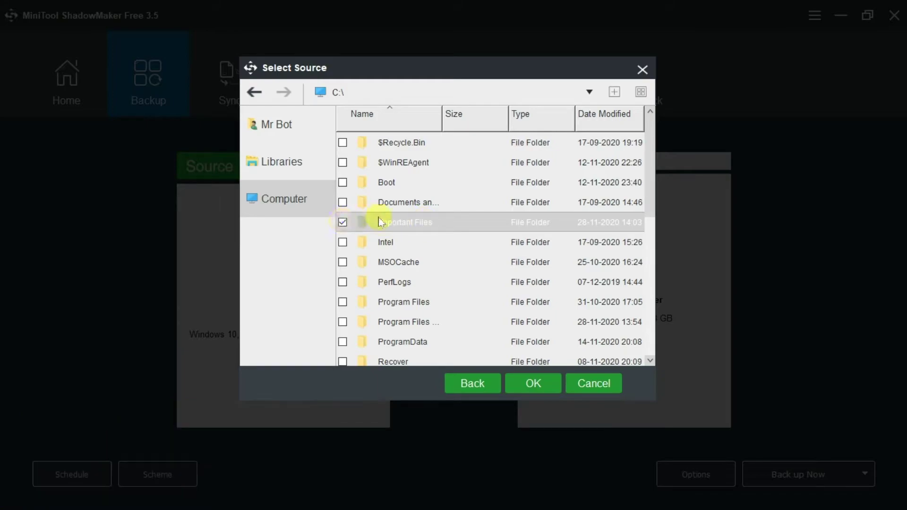
left_click(533, 383)
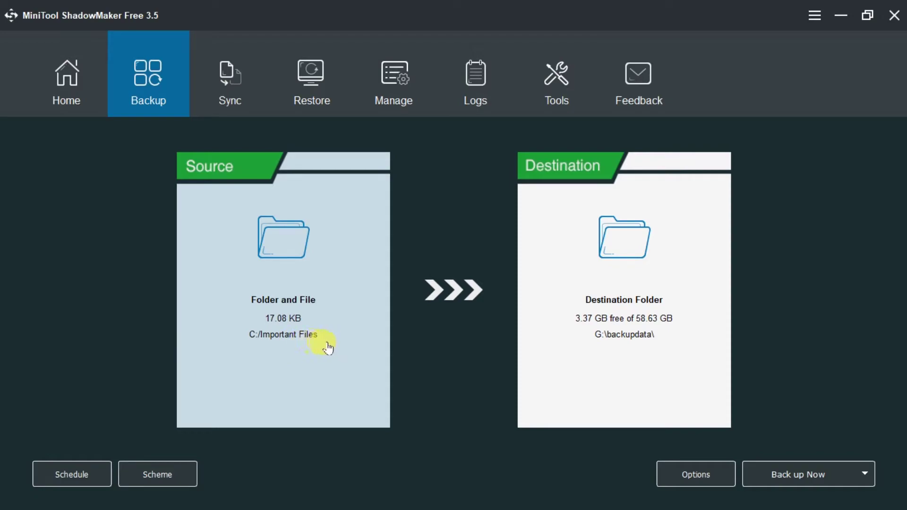
Step: Inspect the contents of the Important Files folder on drive C: in File Explorer and return to MiniTool ShadowMaker
left_click(868, 15)
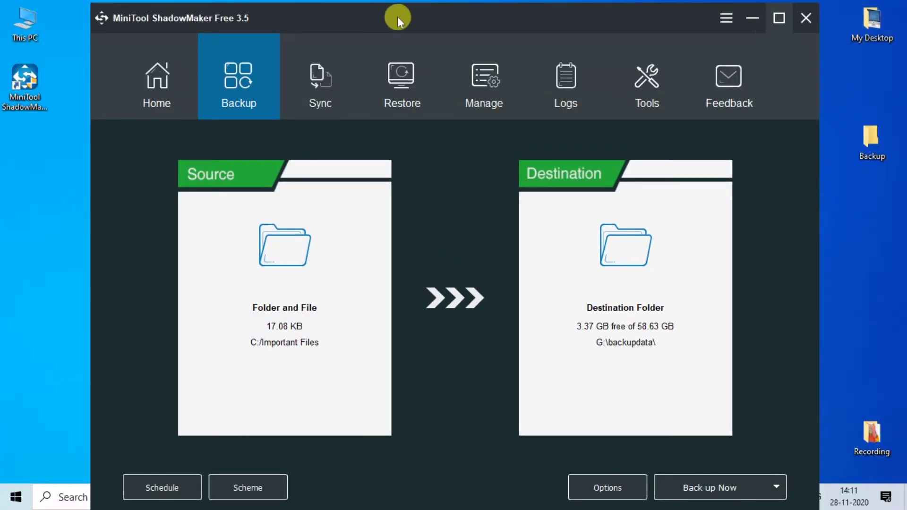
double_click(19, 26)
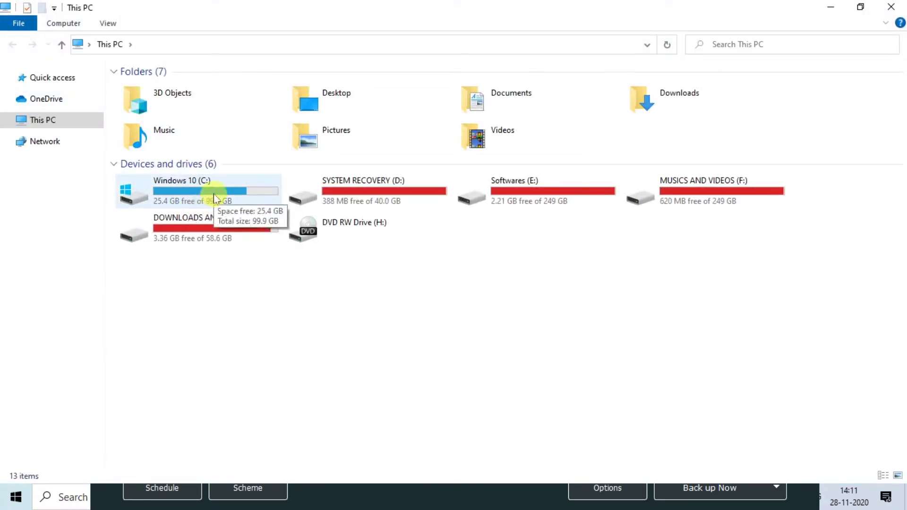
left_click(213, 194)
double_click(231, 193)
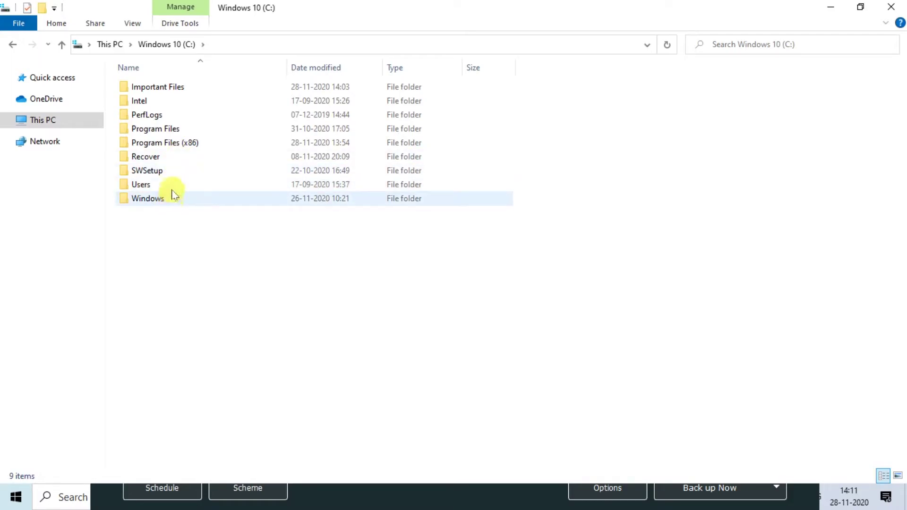
left_click(169, 89)
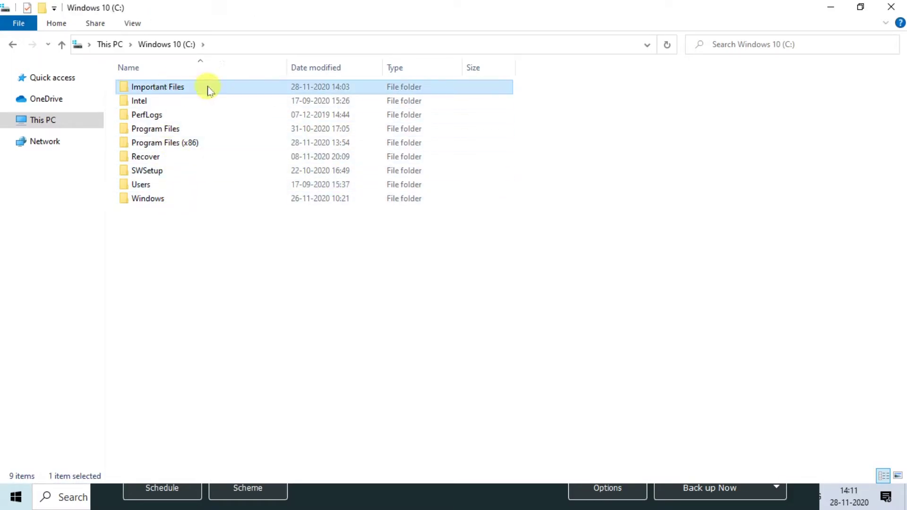
double_click(206, 89)
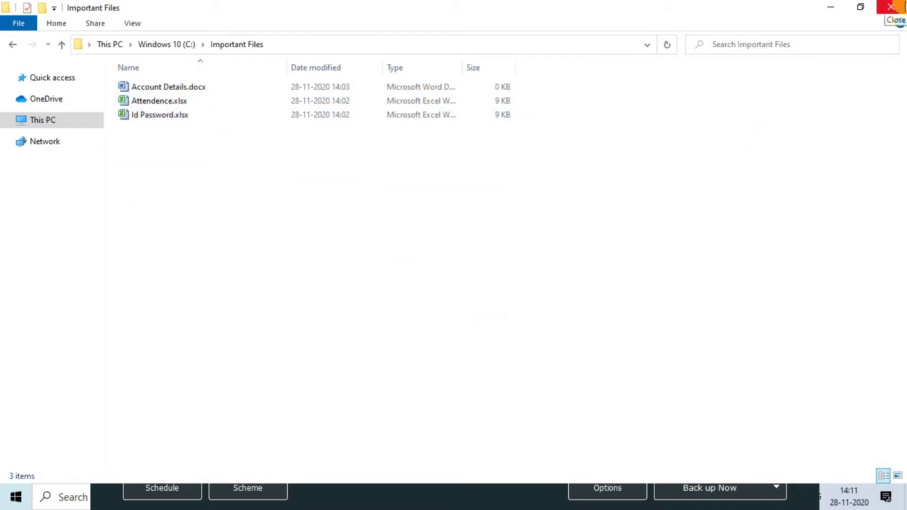
left_click(897, 10)
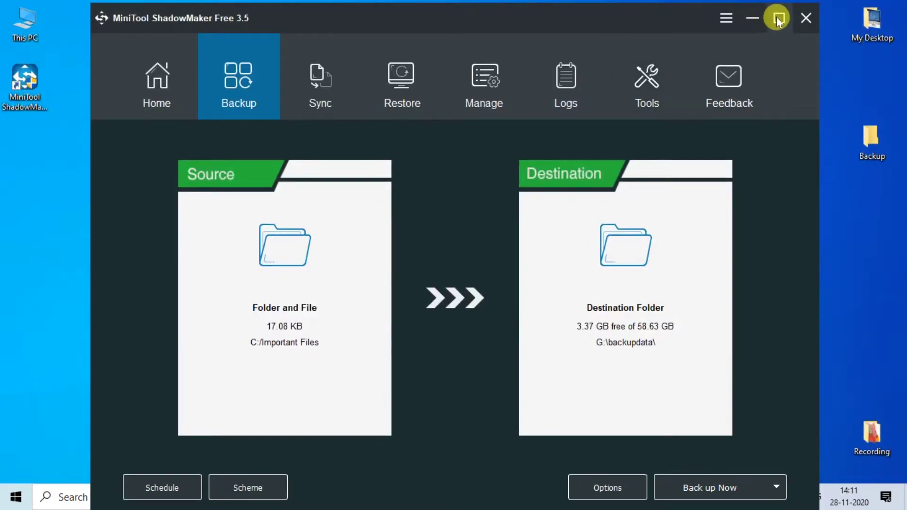
left_click(778, 18)
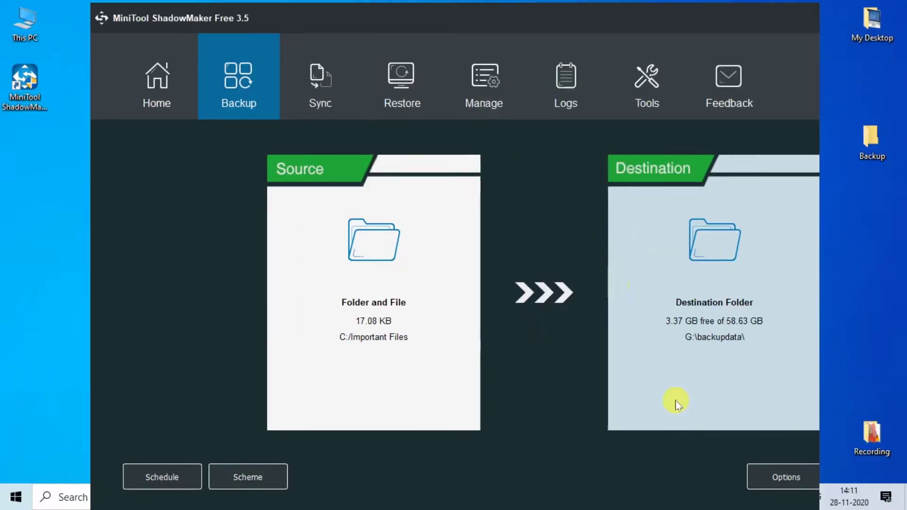
Step: Create a new folder named Backup on the DOWNLOADS AND EXTRAS (G:) drive while choosing the backup destination path
left_click(676, 401)
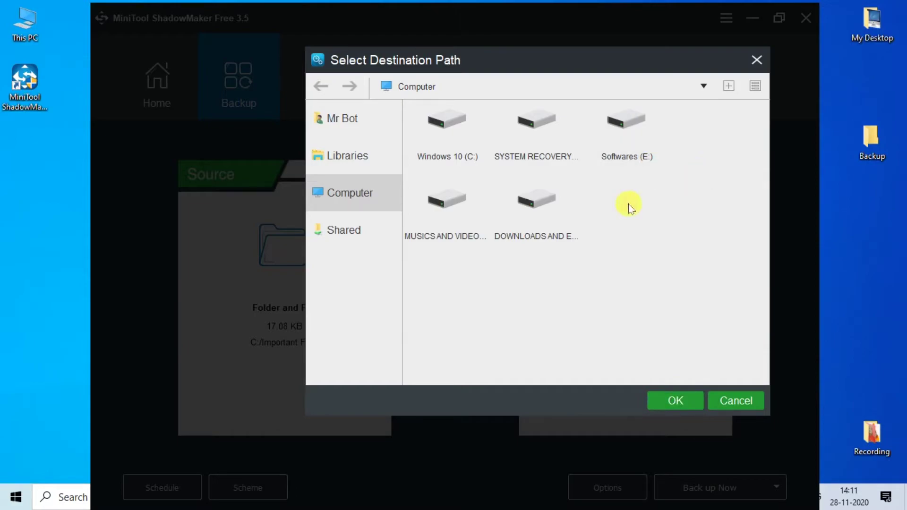
left_click(541, 203)
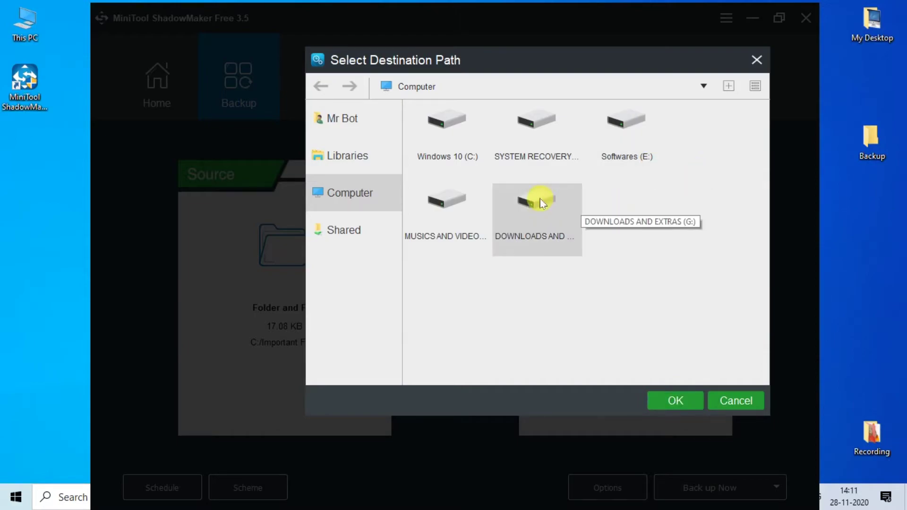
double_click(540, 223)
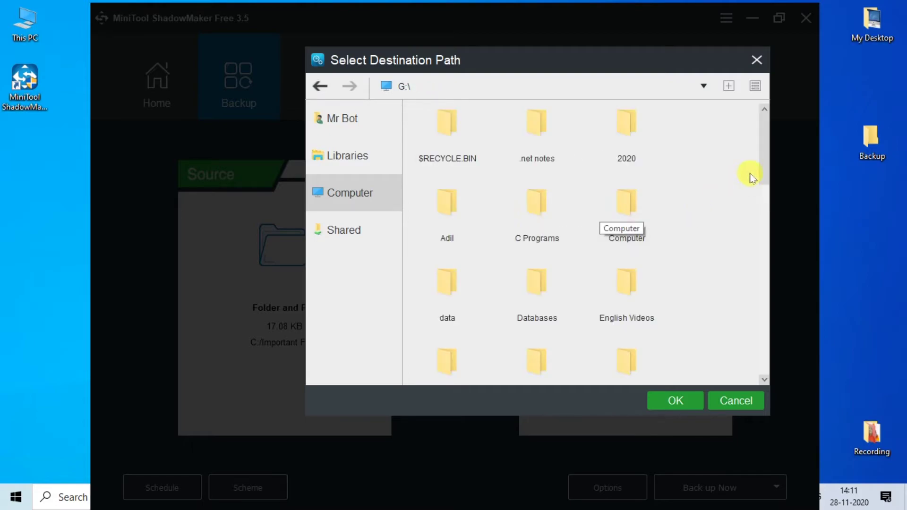
left_click_drag(763, 168, 763, 360)
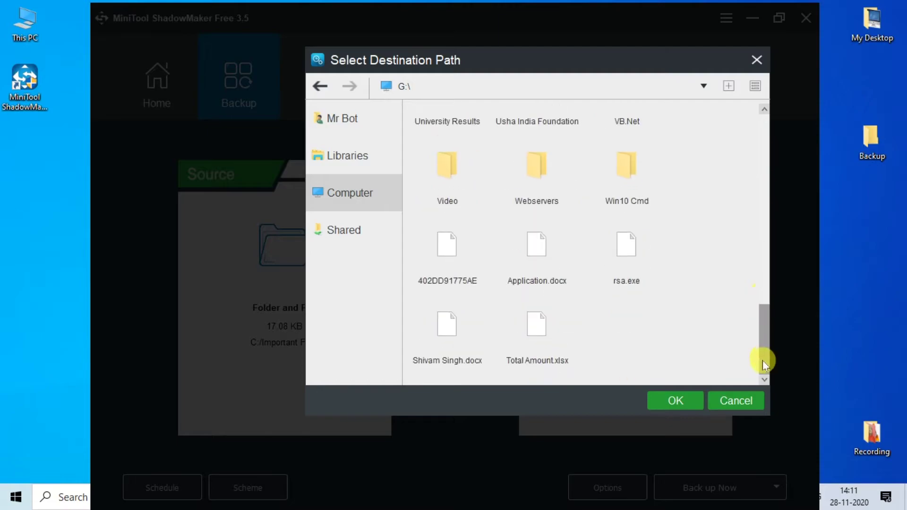
right_click(634, 338)
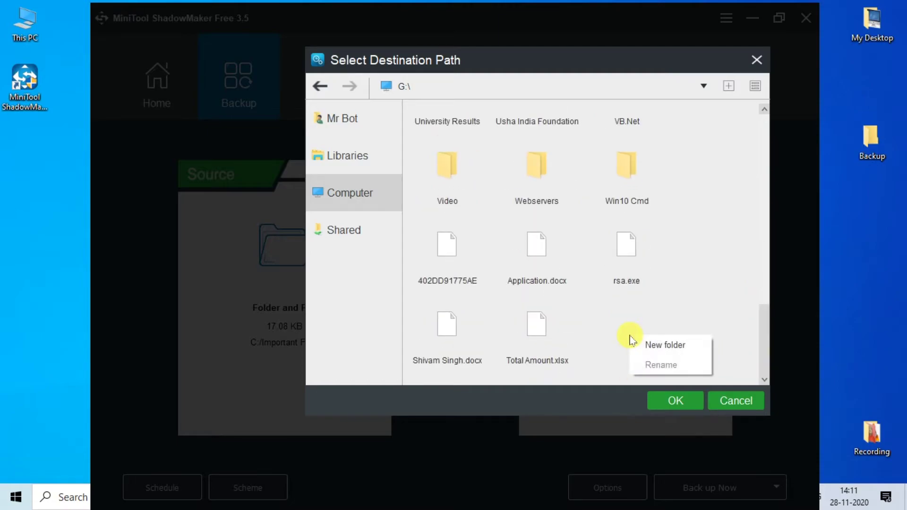
left_click(655, 346)
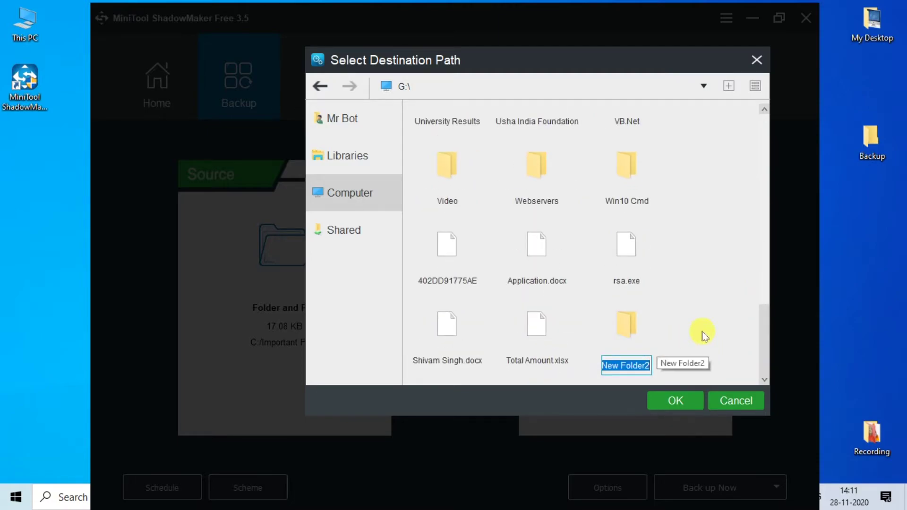
key("BackSpace")
type("B")
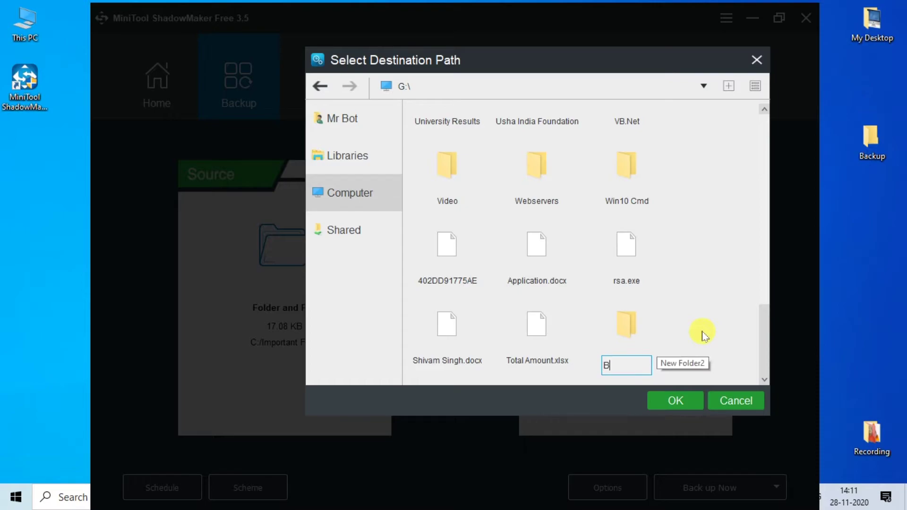
type("ackup")
left_click(671, 332)
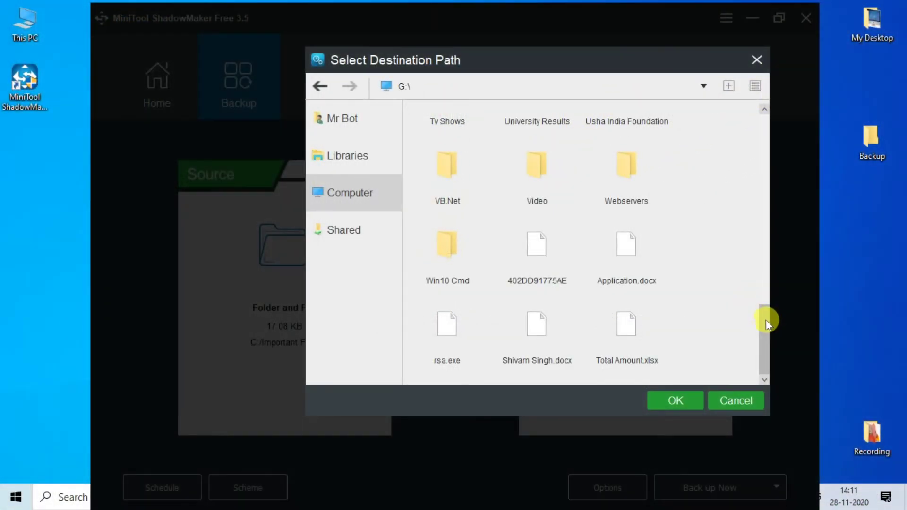
Step: Set the backup destination to the Backup folder on drive G:
left_click_drag(766, 319, 762, 125)
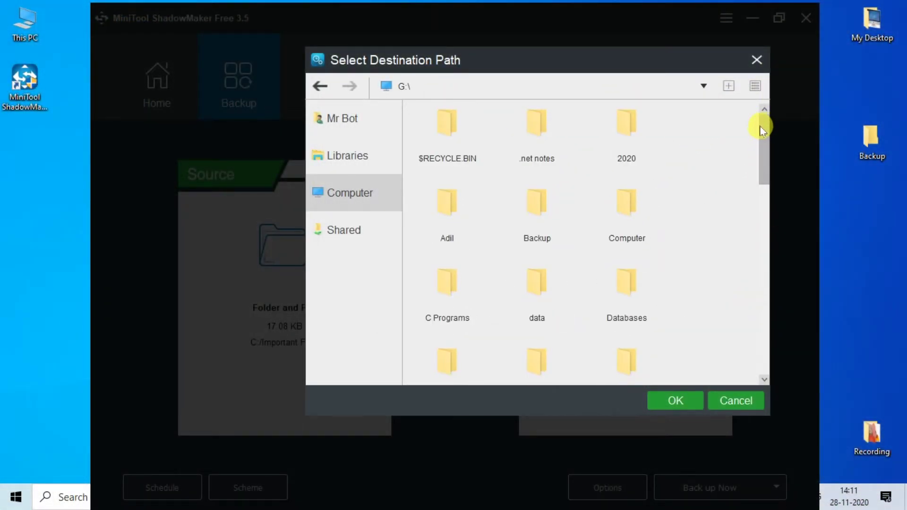
left_click(556, 214)
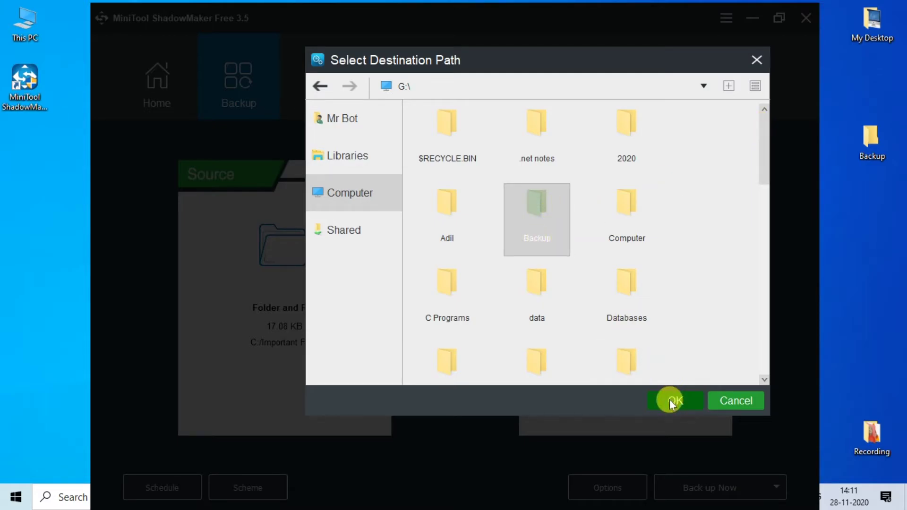
double_click(537, 214)
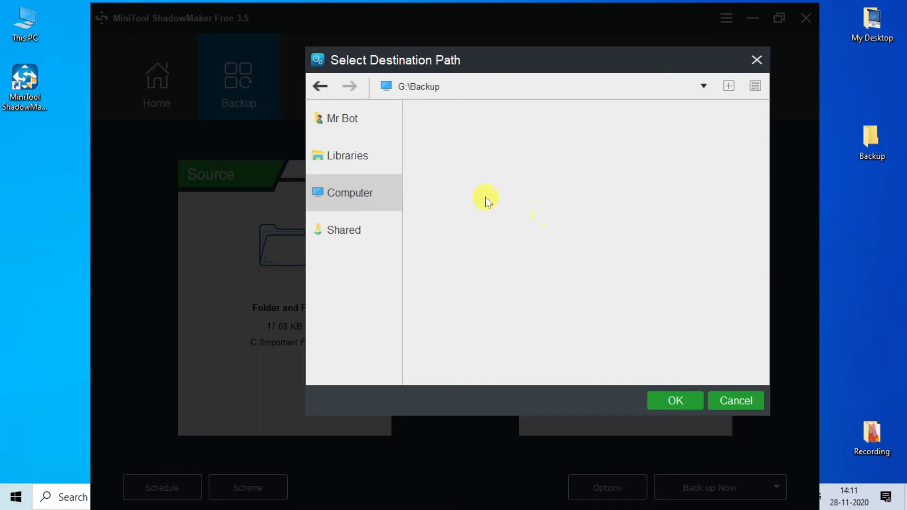
left_click(682, 398)
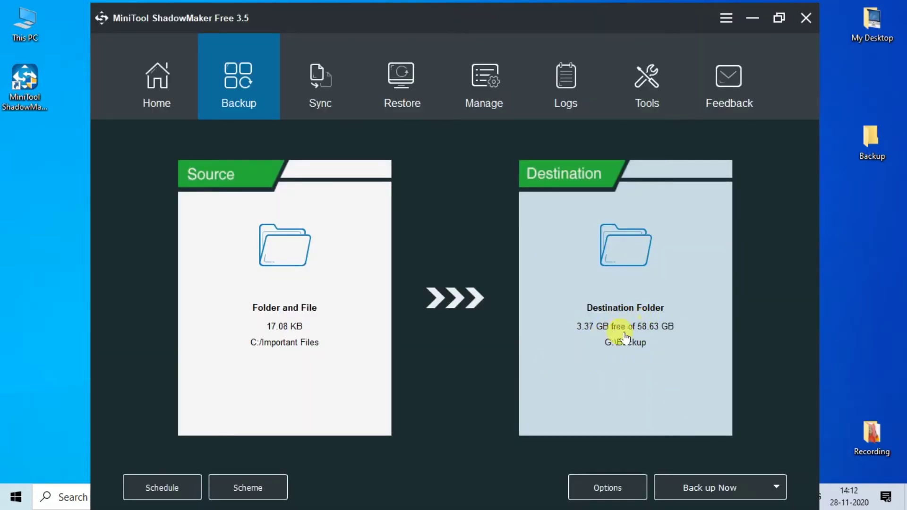
Step: Maximize the program window and turn on scheduling in the backup's schedule settings
left_click(779, 18)
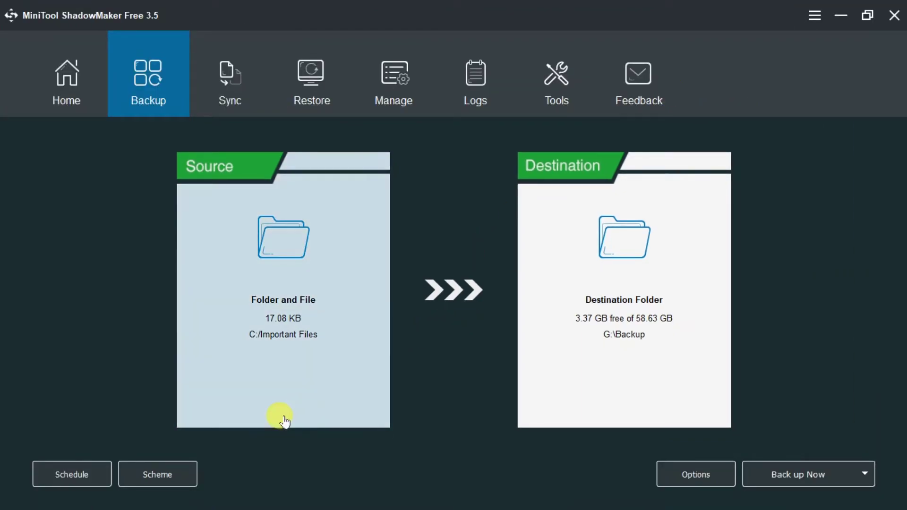
left_click(73, 476)
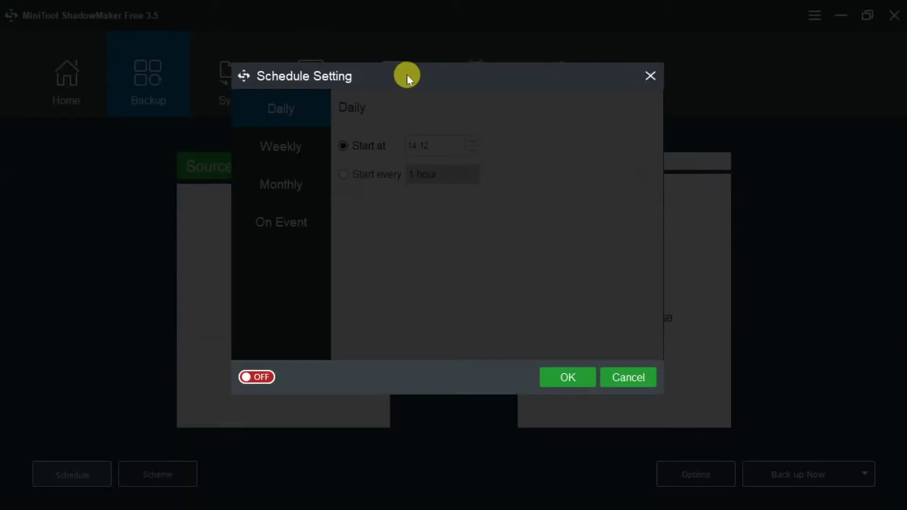
left_click_drag(407, 75, 403, 66)
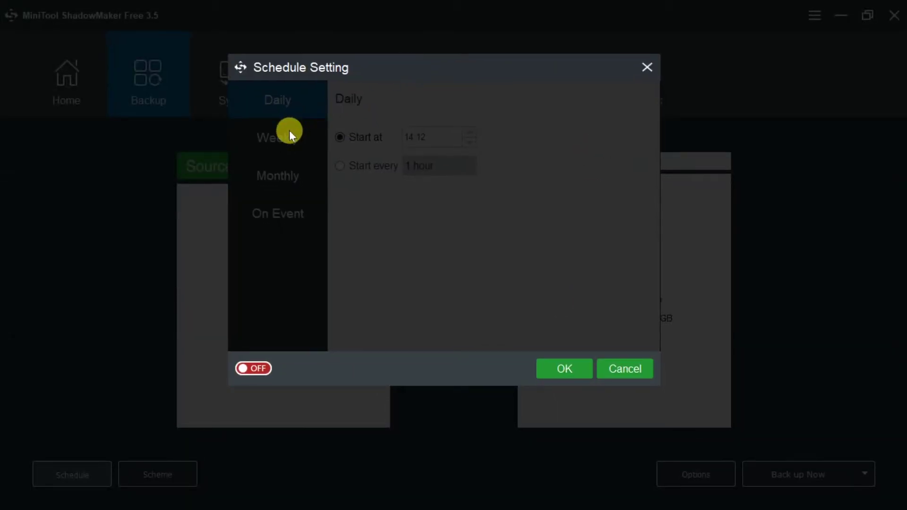
left_click(245, 373)
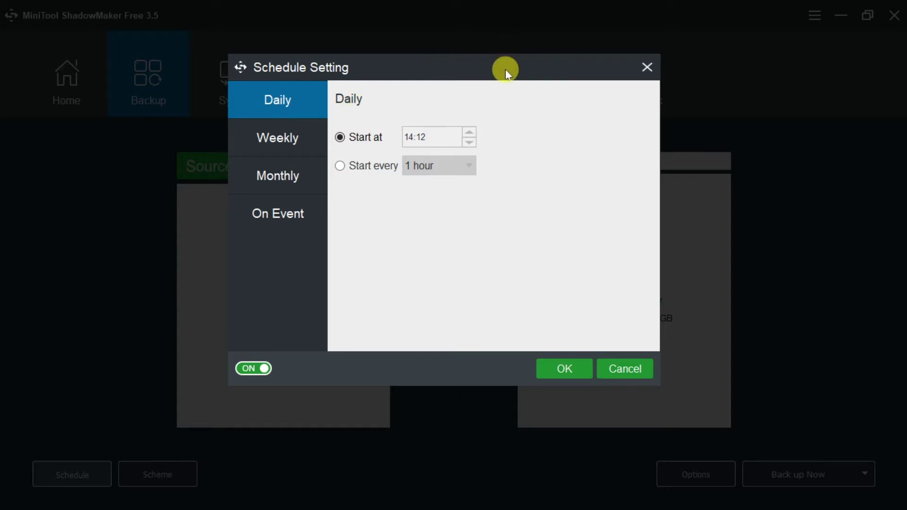
left_click_drag(507, 73, 500, 95)
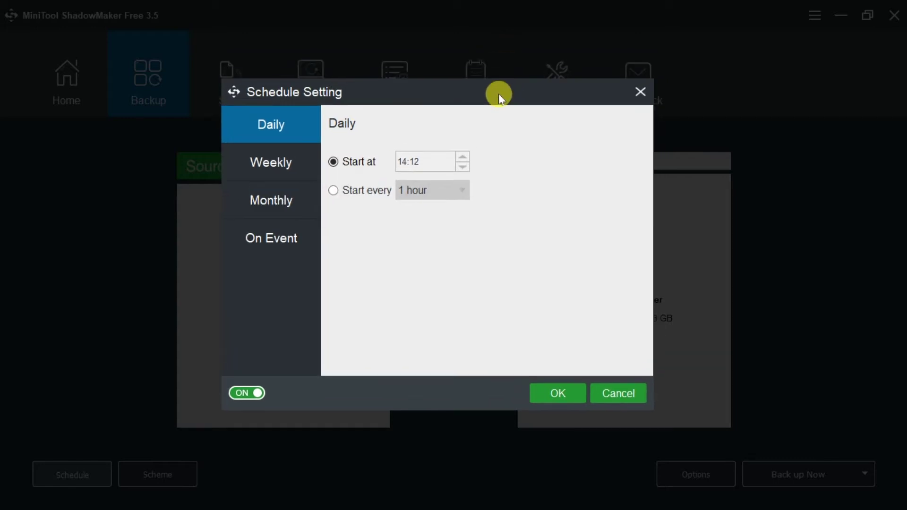
Step: Examine the Weekly, Monthly and On Event schedule types, and confirm the schedule settings with Daily at 14:12 selected
left_click(268, 166)
left_click(273, 212)
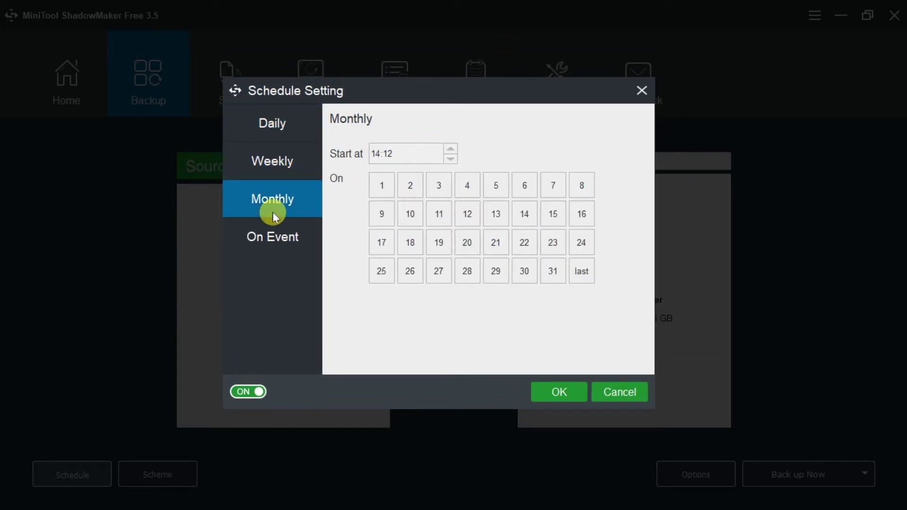
left_click(272, 250)
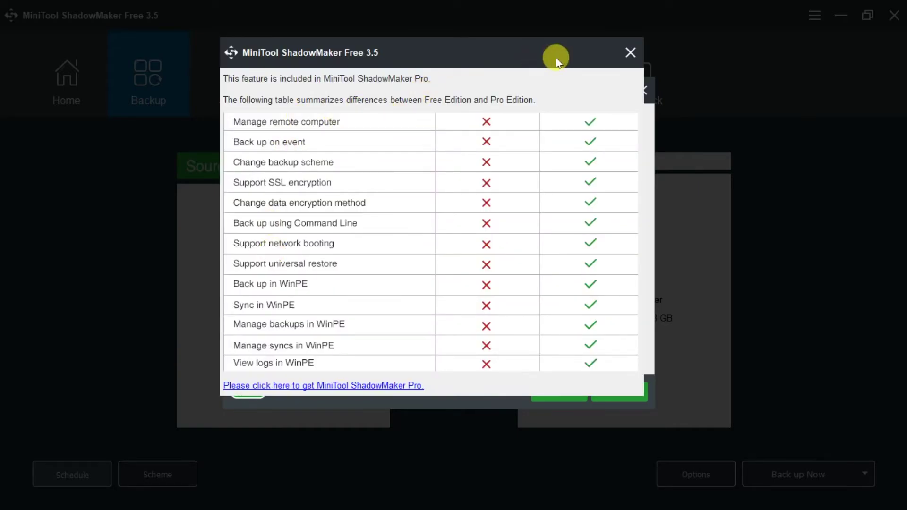
left_click(631, 55)
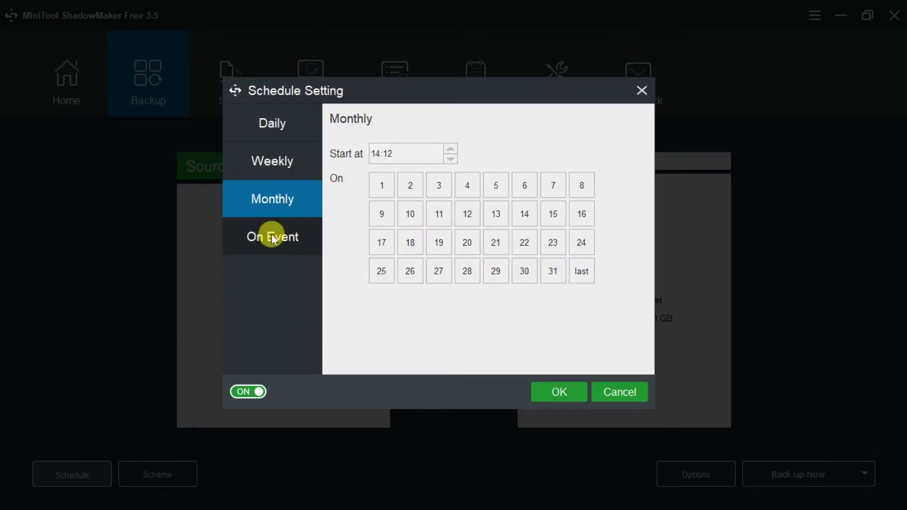
left_click(279, 132)
left_click(244, 393)
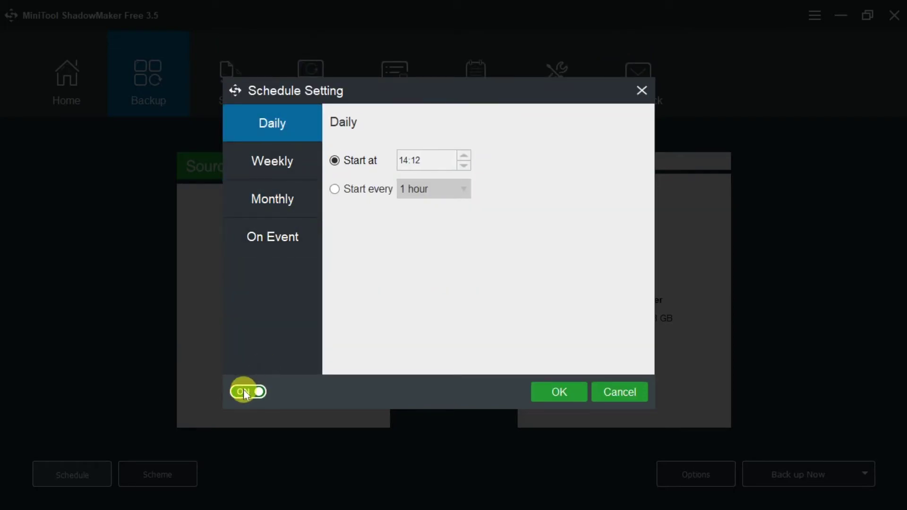
left_click(569, 392)
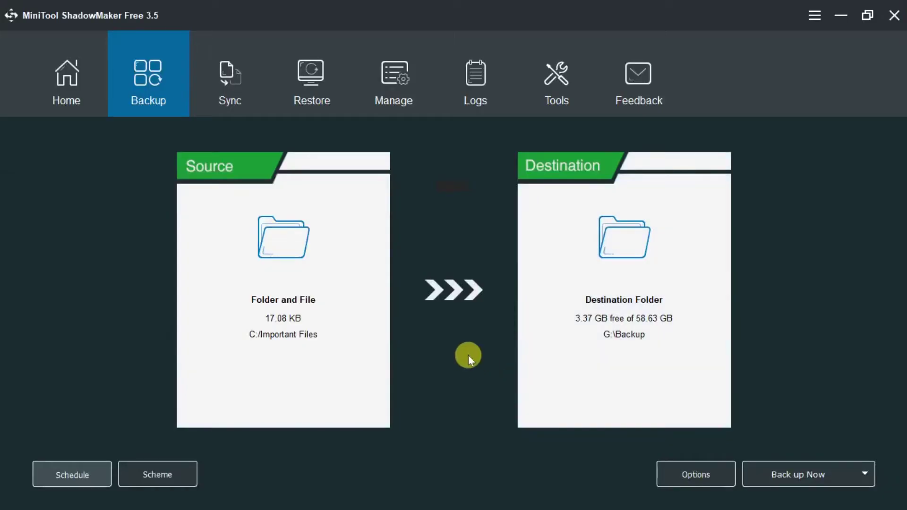
Step: Examine the backup scheme settings and all image option categories from Image Creation Mode to Verify, cancelling both dialogs
left_click(157, 471)
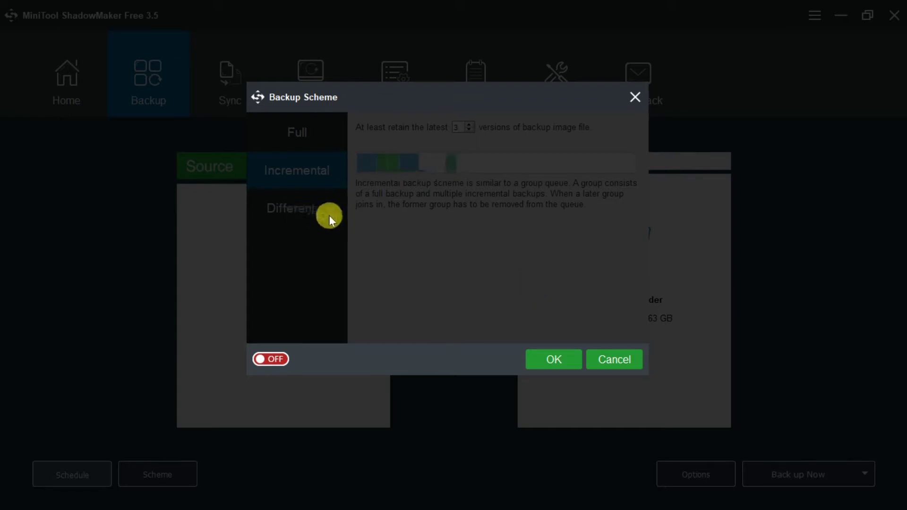
left_click(612, 364)
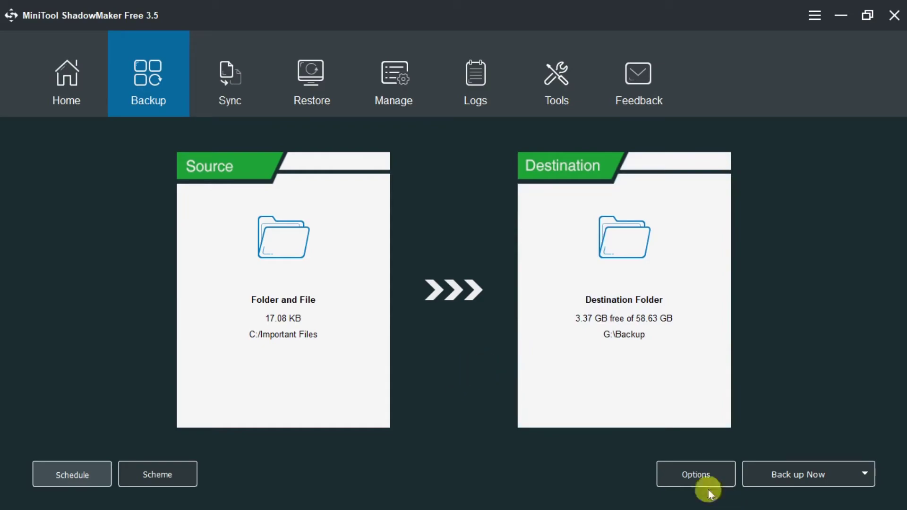
left_click(697, 477)
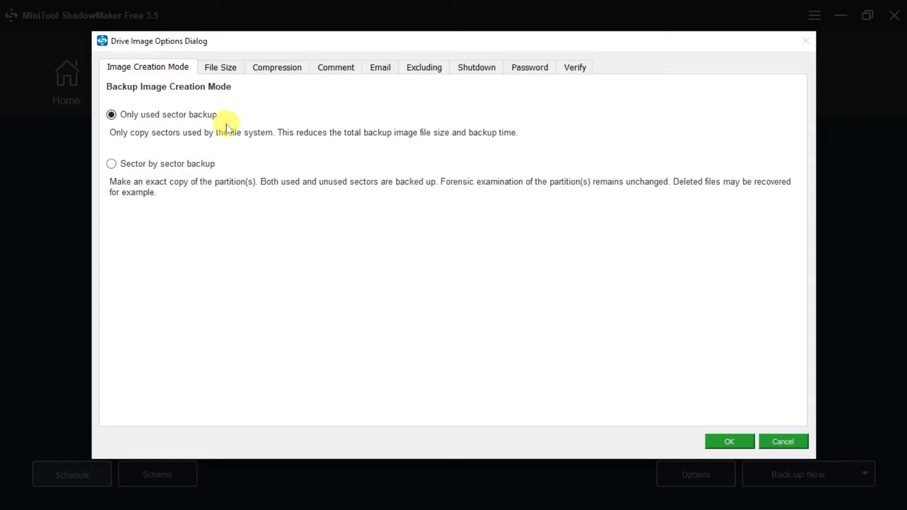
left_click(223, 72)
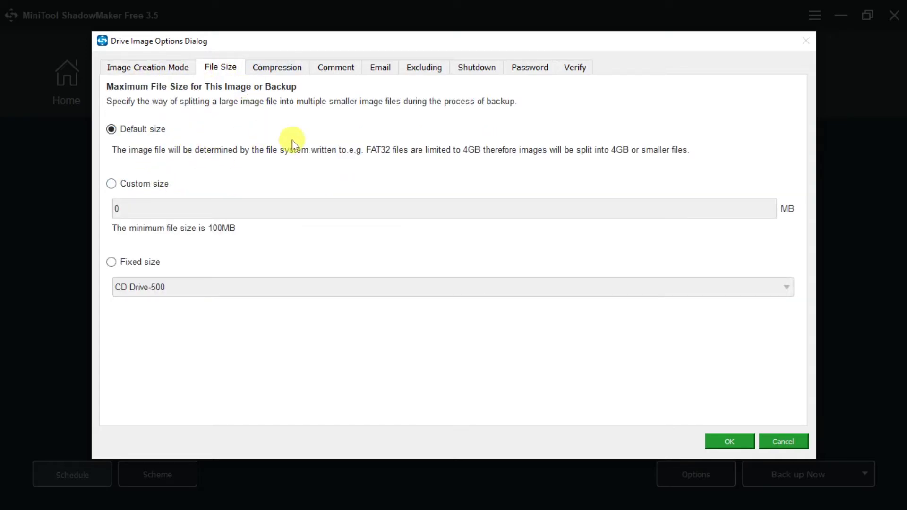
left_click(281, 69)
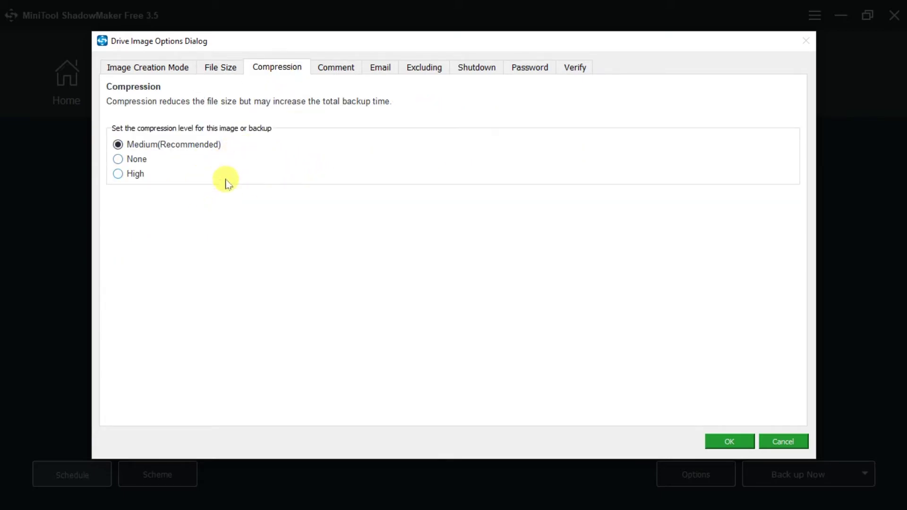
left_click(347, 75)
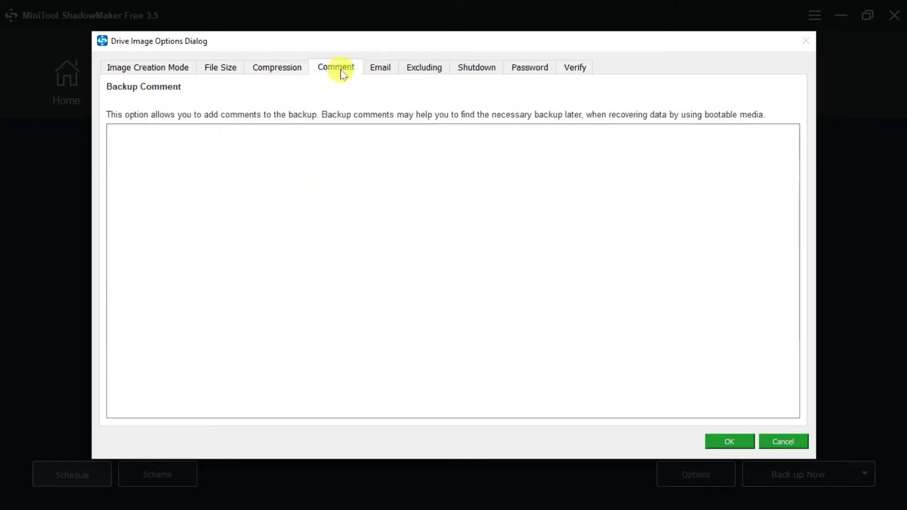
left_click(387, 78)
left_click(431, 71)
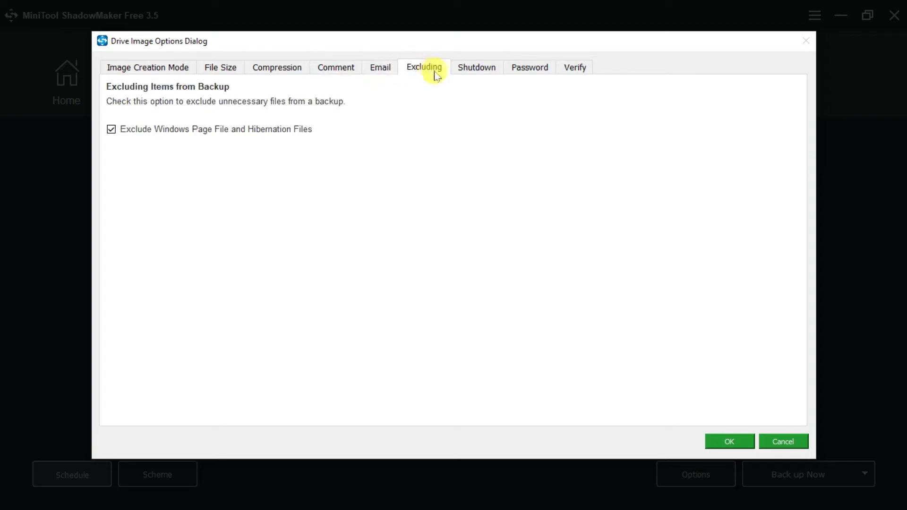
left_click(479, 67)
left_click(518, 67)
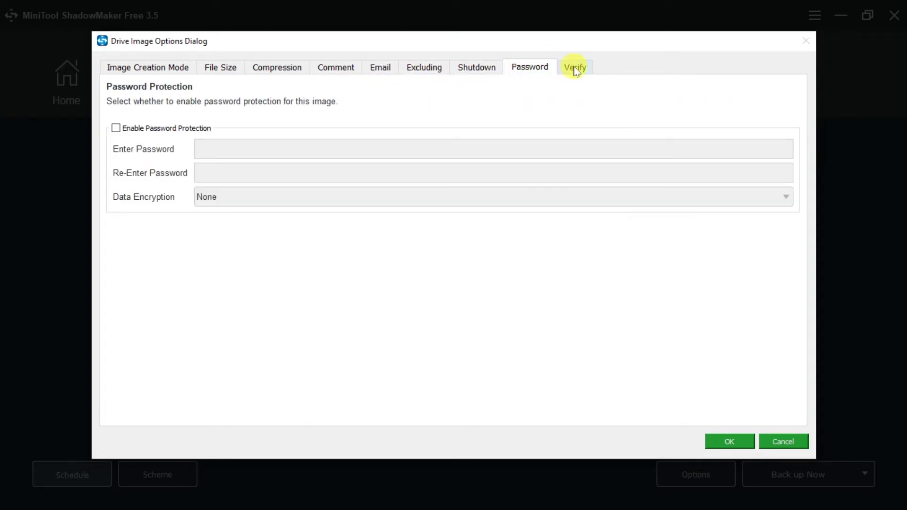
left_click(575, 69)
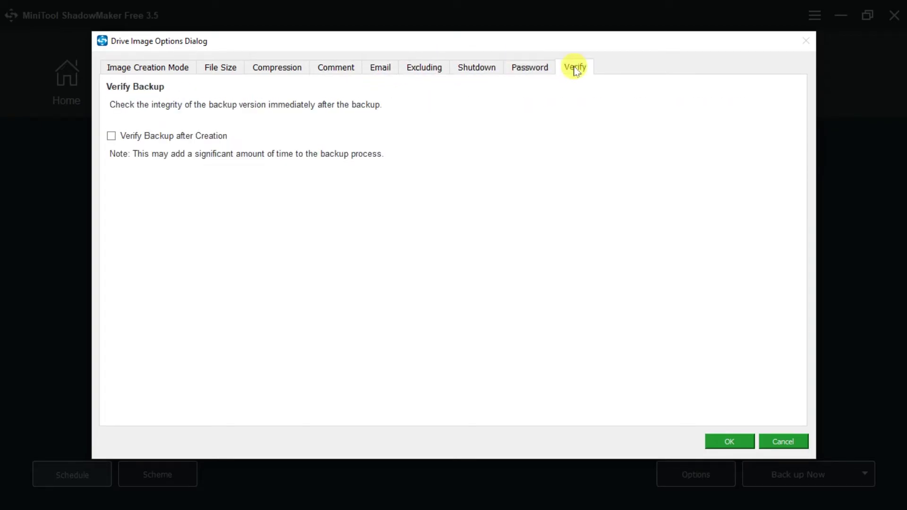
left_click(793, 446)
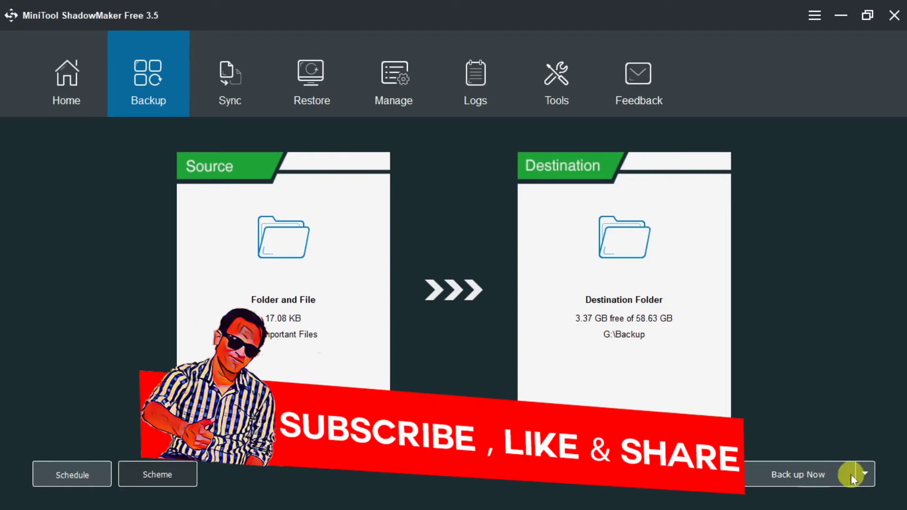
Step: Run the Important Files backup immediately, confirming the operation, and examine the management actions offered for the backup task
left_click(866, 475)
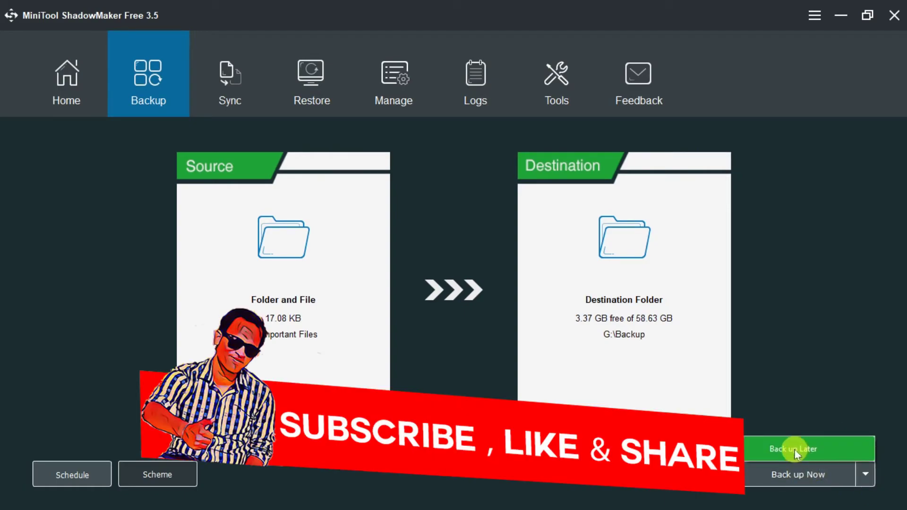
left_click(795, 475)
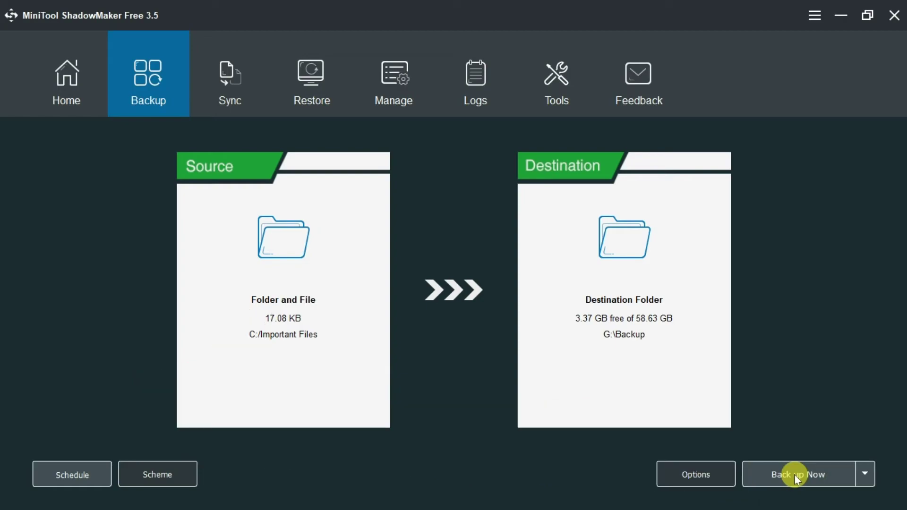
left_click(804, 475)
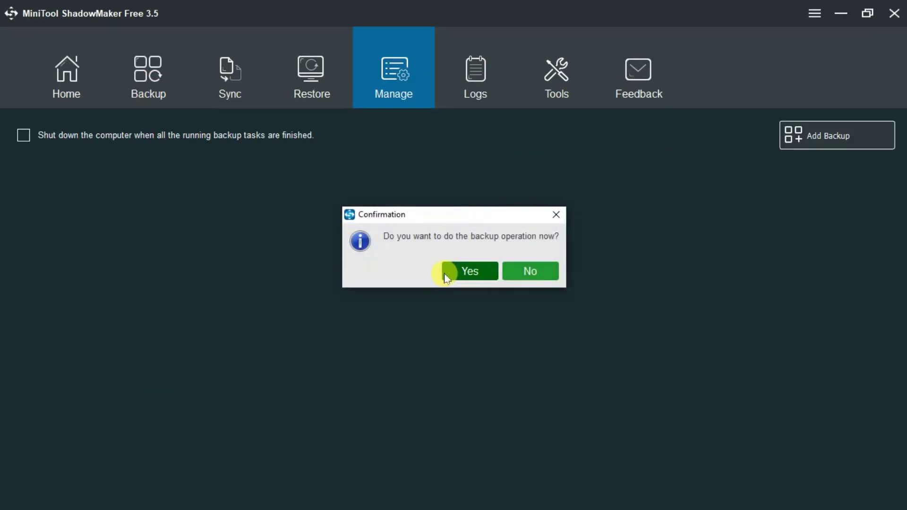
left_click_drag(400, 218, 361, 194)
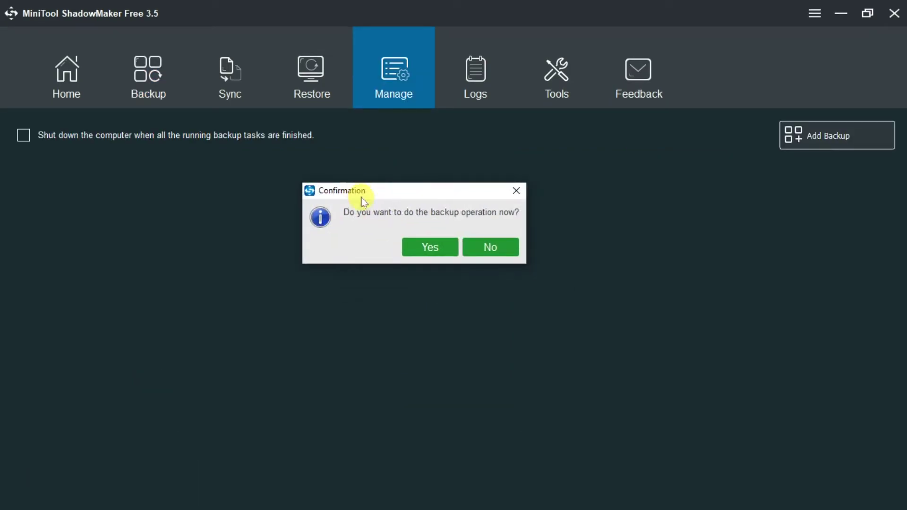
left_click(431, 250)
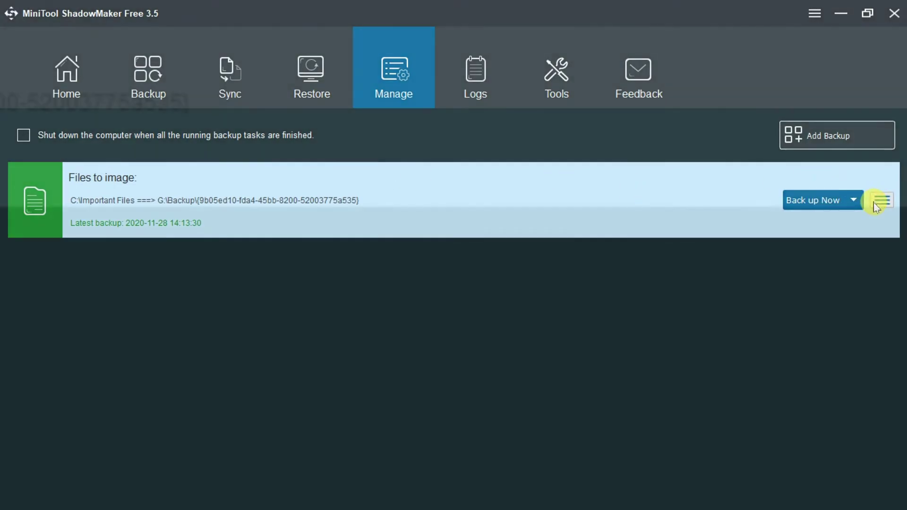
left_click(874, 202)
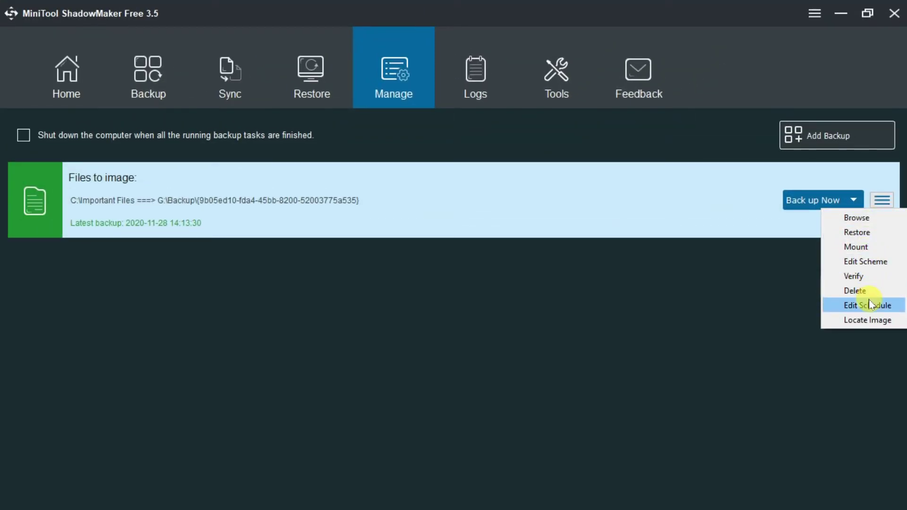
left_click(766, 291)
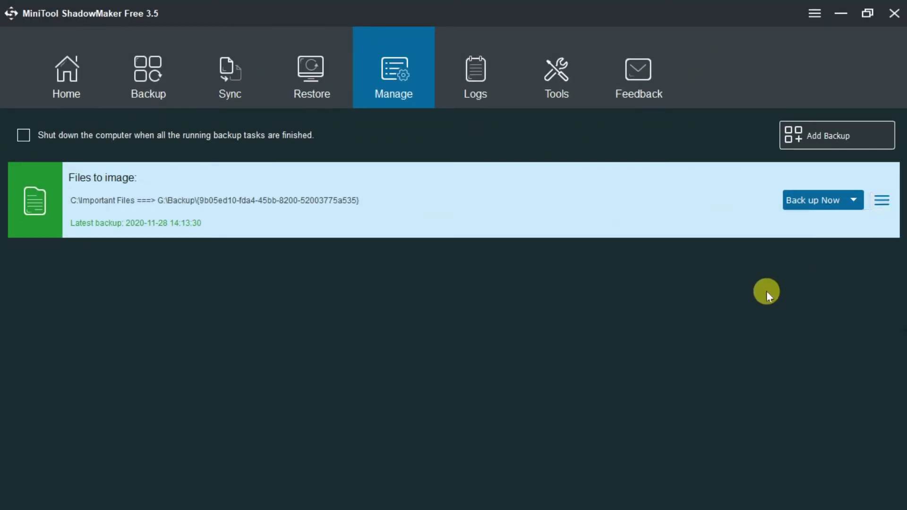
Step: Shrink the program window, delete all files from C:\Important Files in File Explorer, and close the folder window
left_click(871, 15)
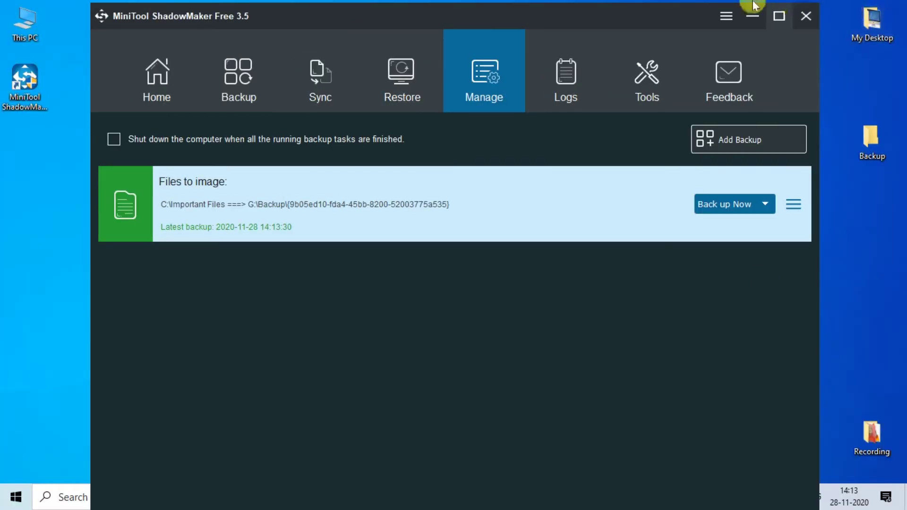
left_click(16, 26)
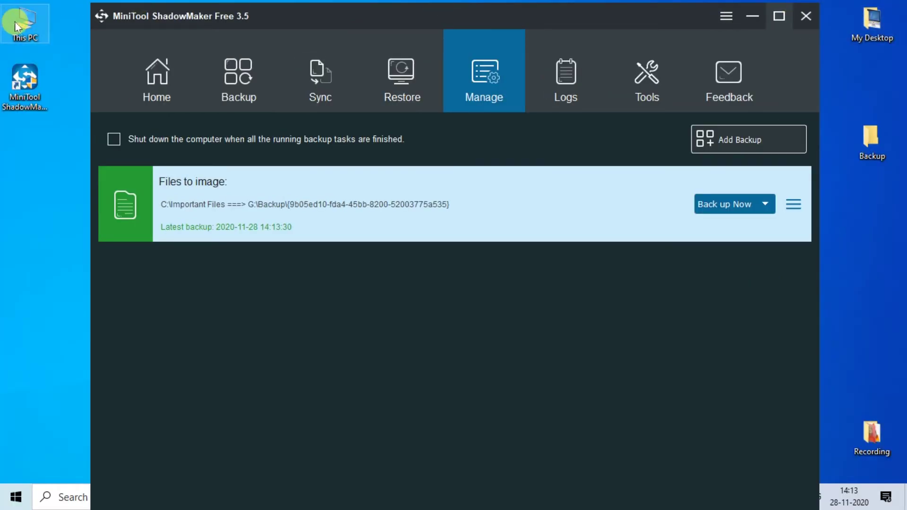
double_click(17, 26)
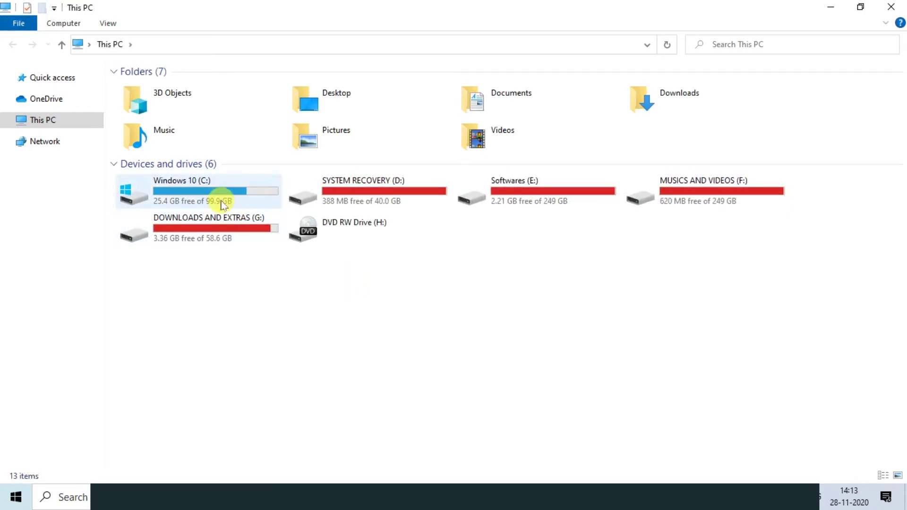
double_click(222, 203)
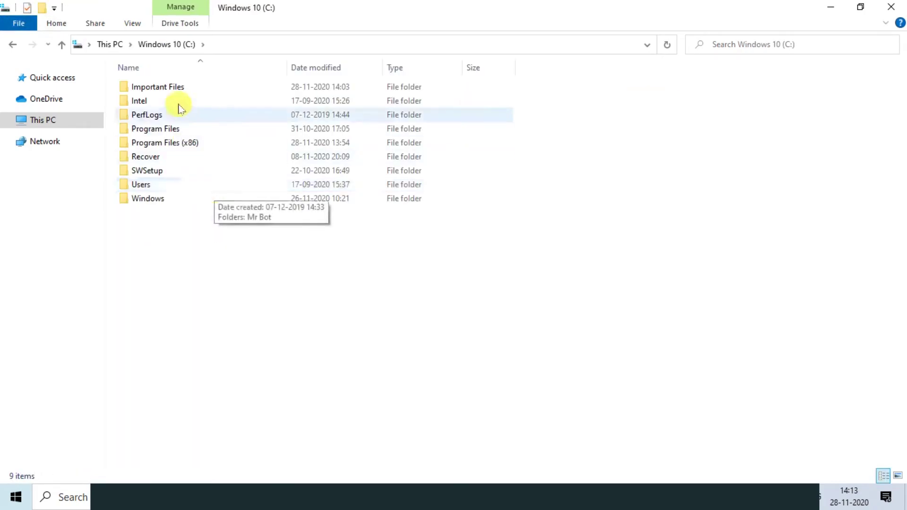
left_click(186, 89)
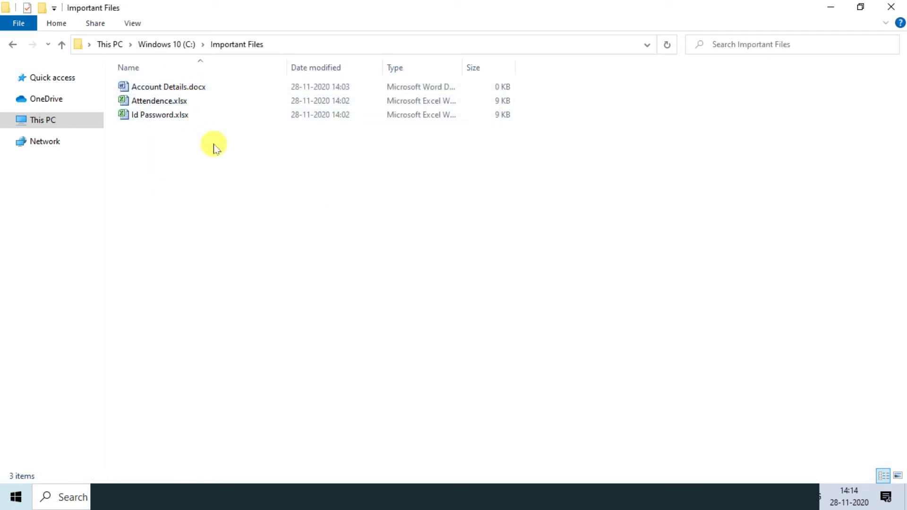
key("ctrl+a")
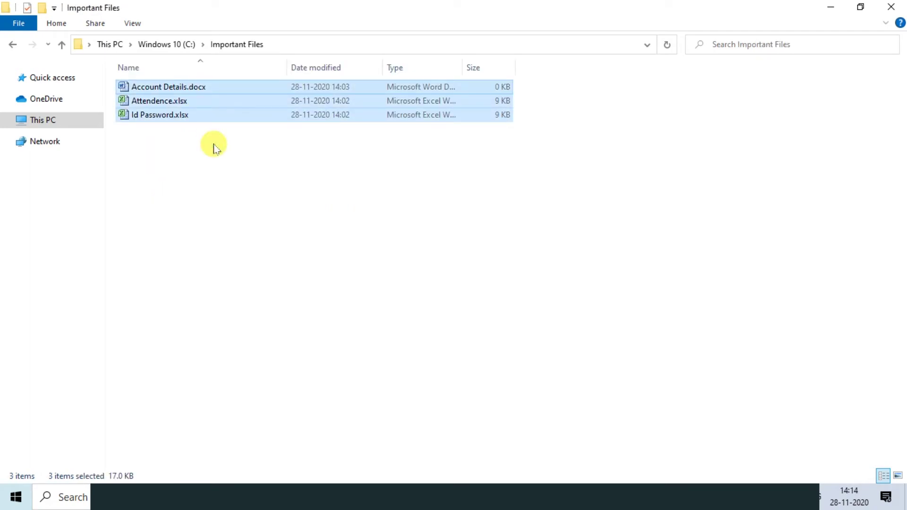
key("Delete")
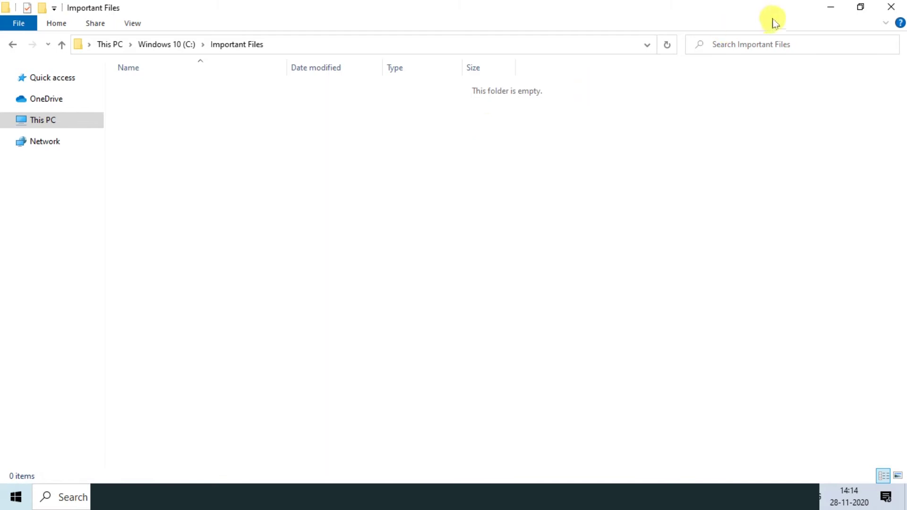
left_click(891, 7)
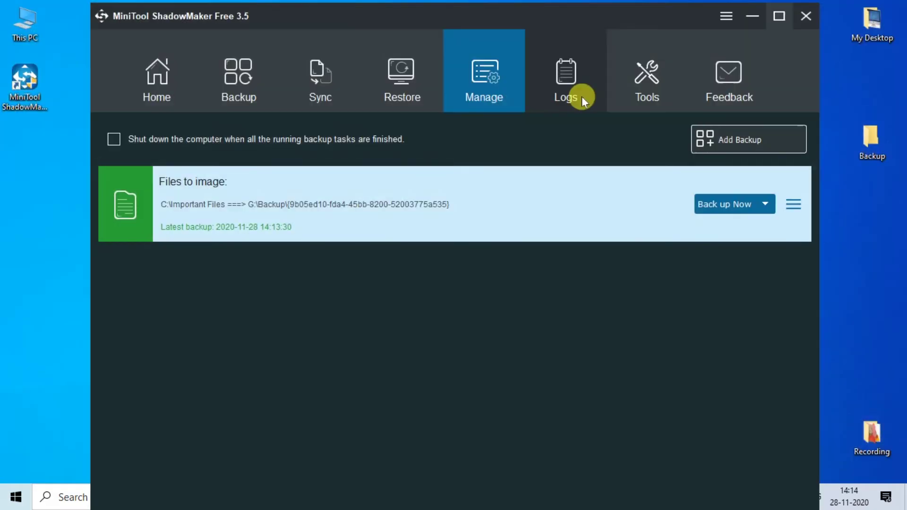
left_click(779, 18)
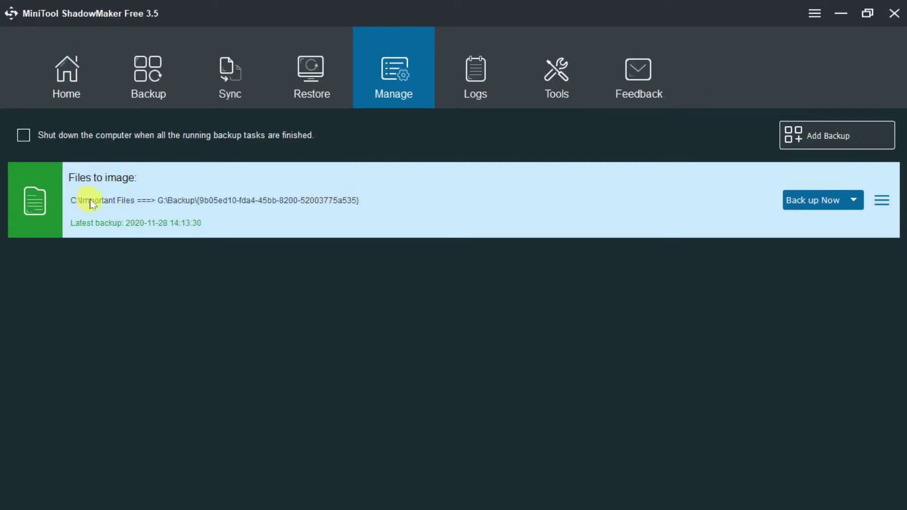
left_click(854, 200)
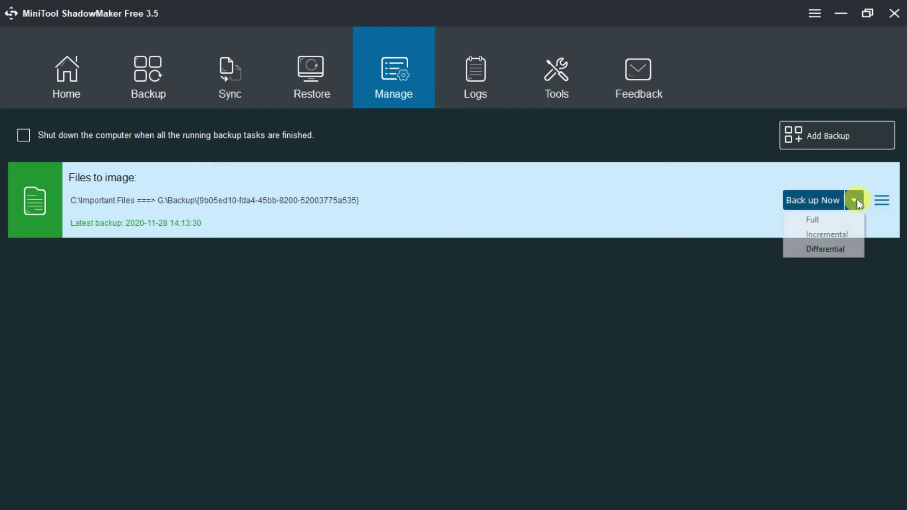
left_click(883, 203)
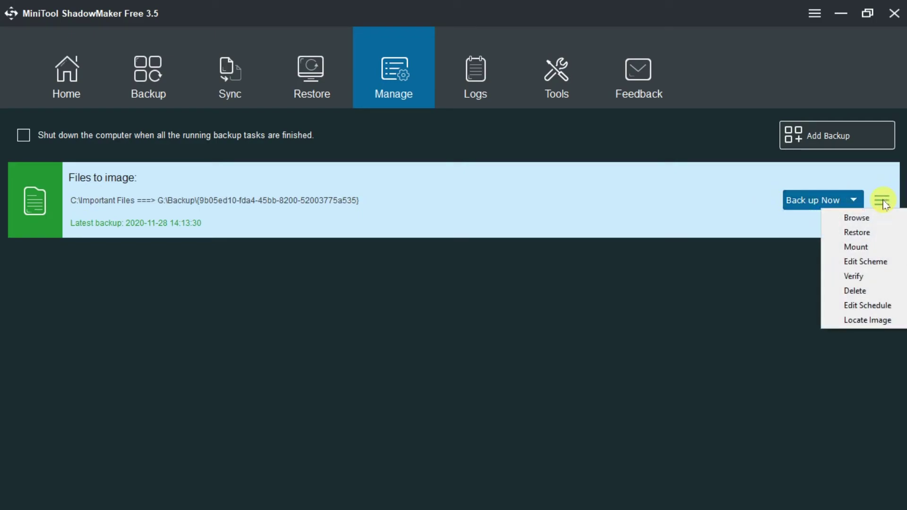
left_click(874, 235)
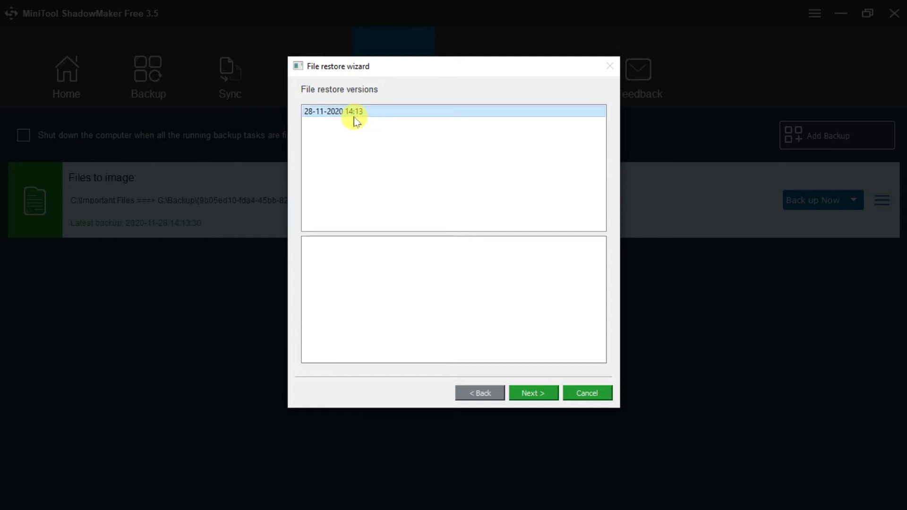
left_click(543, 394)
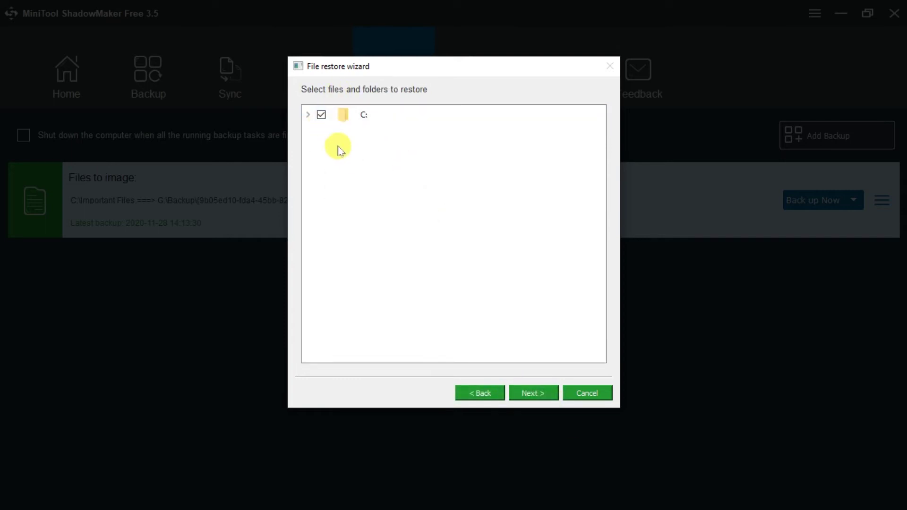
left_click(308, 115)
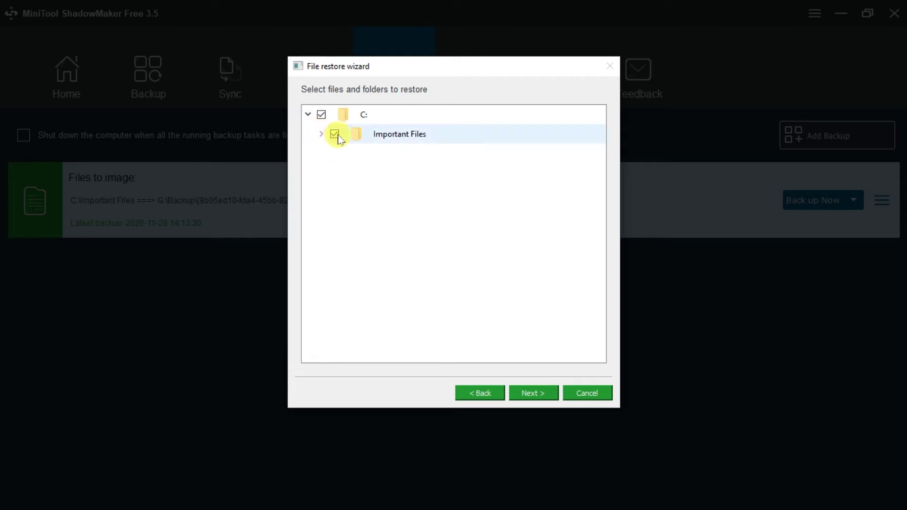
left_click(321, 134)
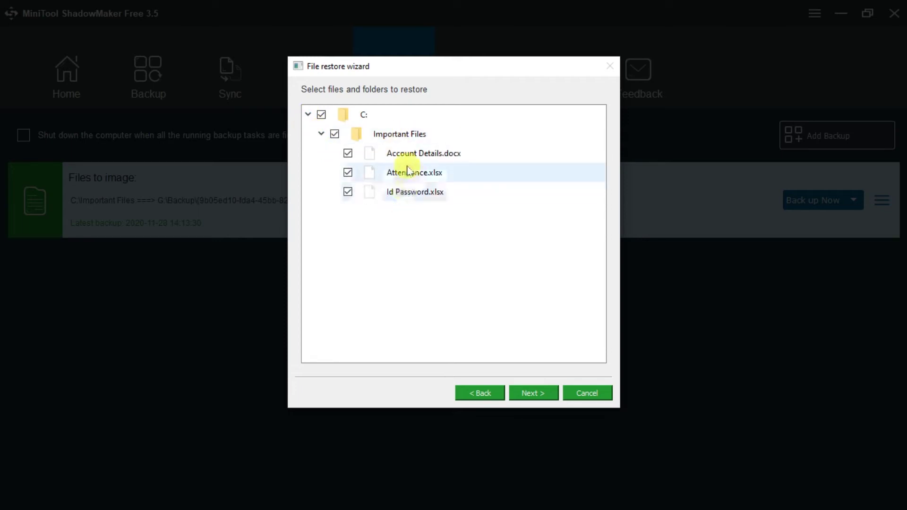
left_click(532, 398)
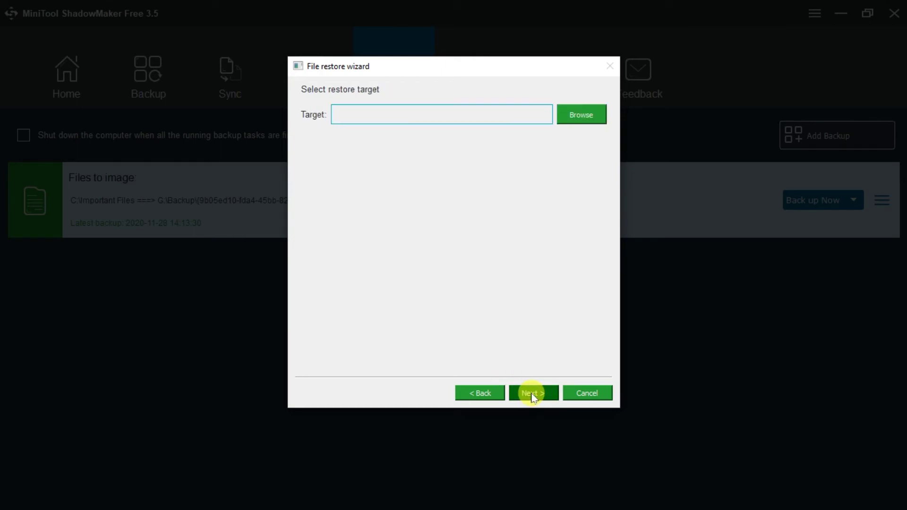
Step: Set the restore target to C:\Important Files, run the restore and finish the wizard
left_click(575, 121)
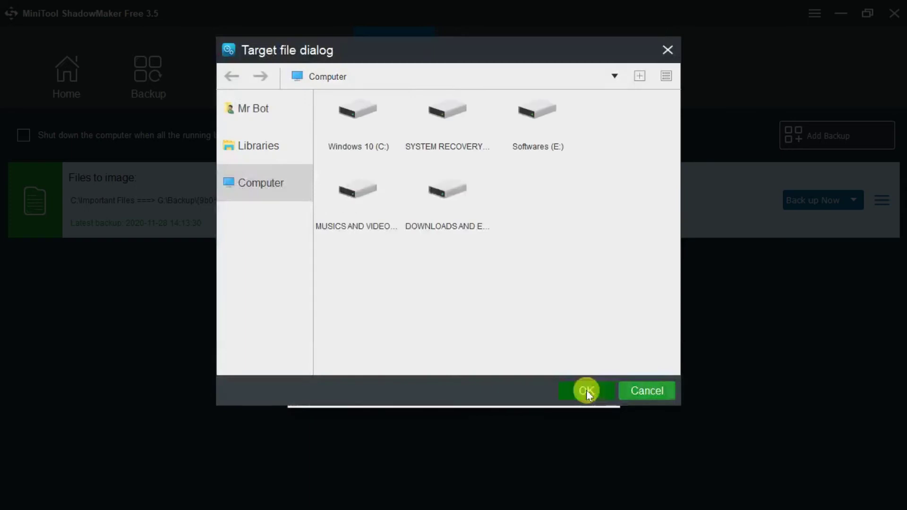
double_click(364, 124)
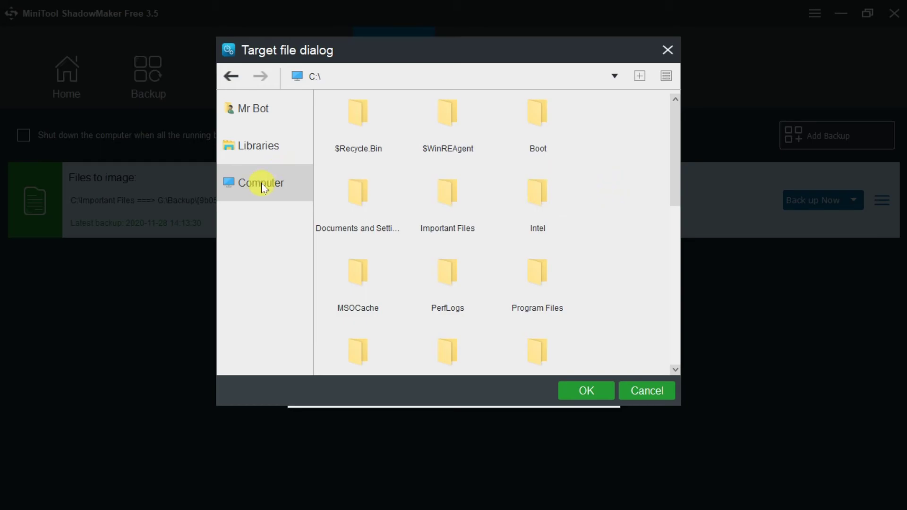
left_click_drag(675, 183, 668, 202)
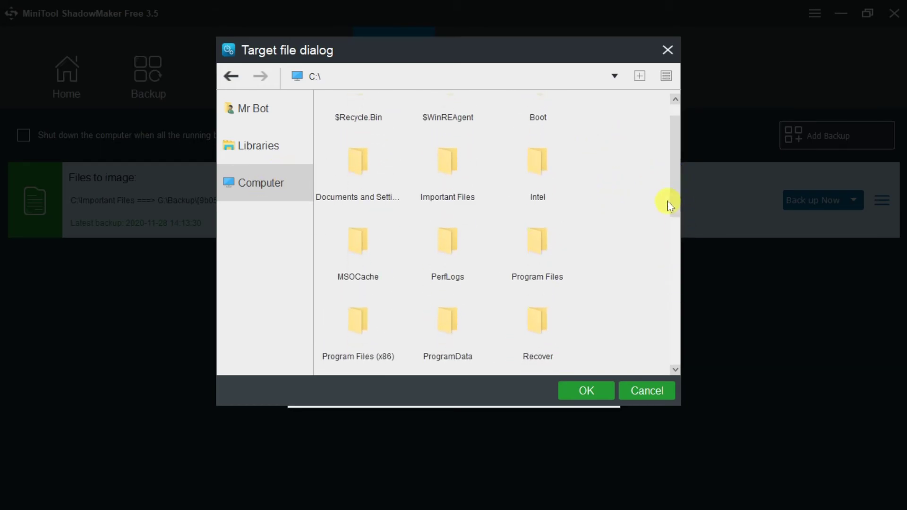
double_click(463, 161)
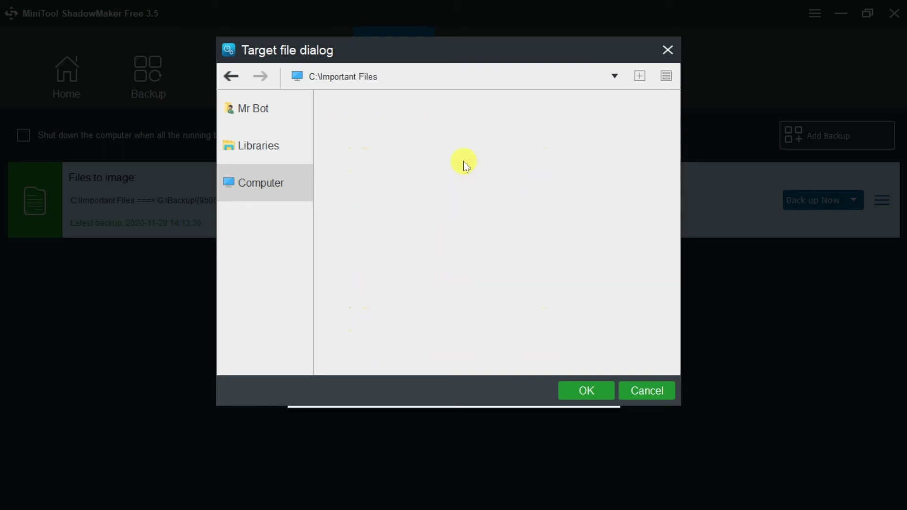
left_click(586, 391)
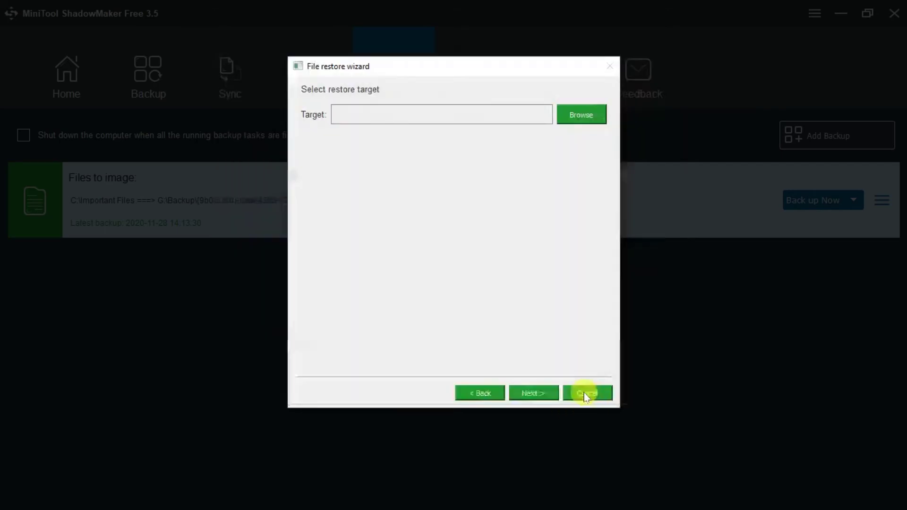
left_click(532, 395)
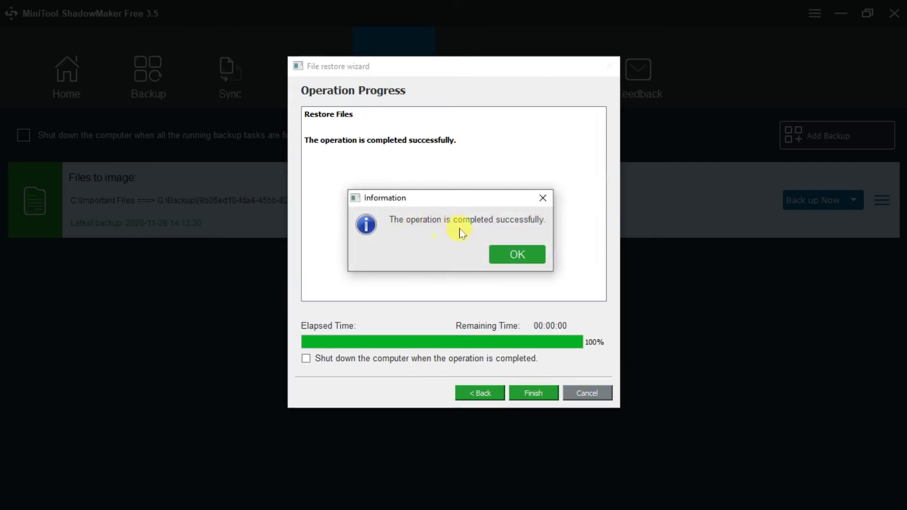
left_click(516, 255)
left_click(534, 394)
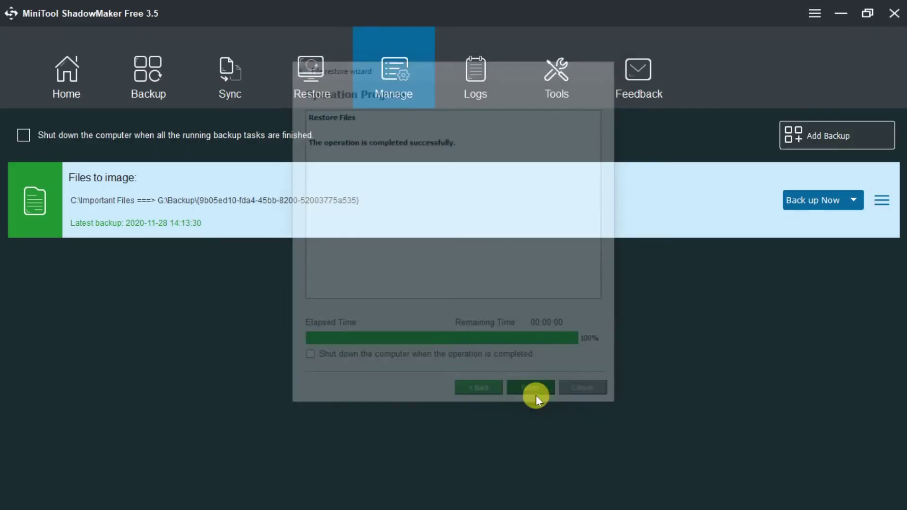
Step: Switch to File Explorer and check the restored files in the nested Important Files folder inside C:\Important Files, closing the window when done
left_click(869, 10)
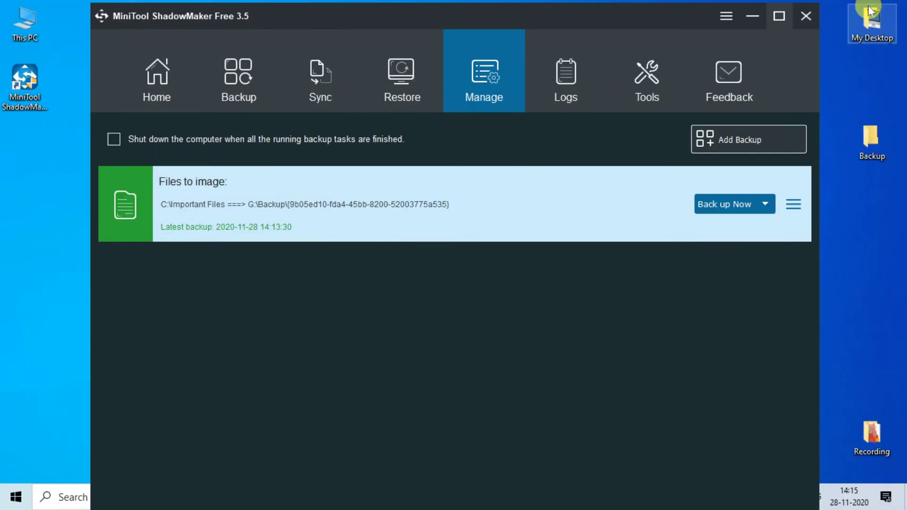
left_click(19, 32)
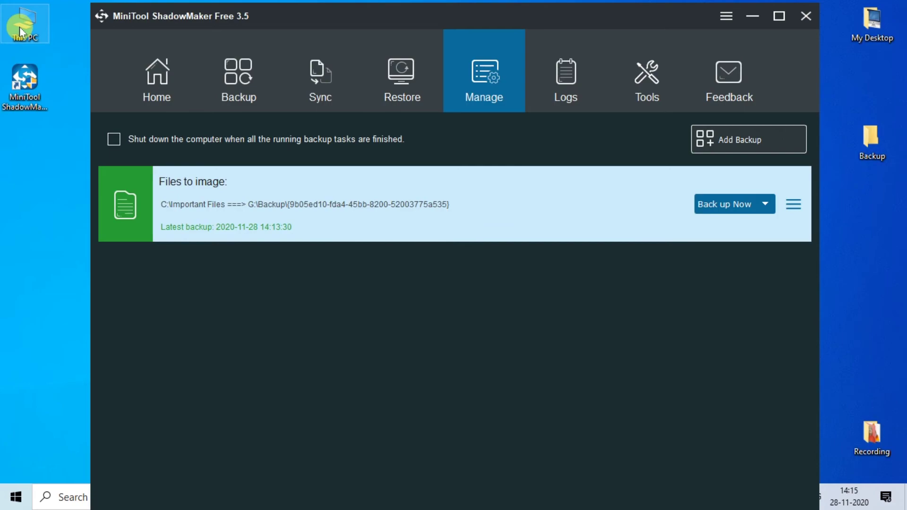
double_click(20, 32)
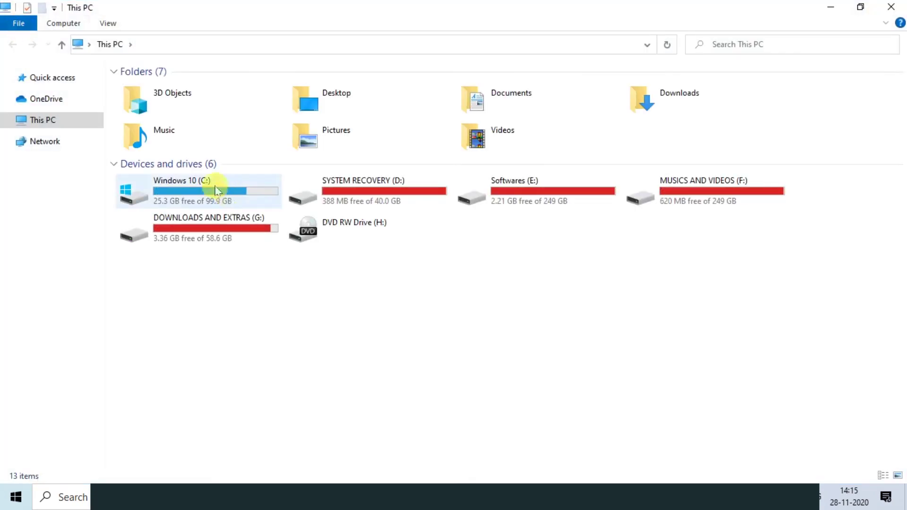
left_click(202, 184)
double_click(202, 183)
left_click(151, 90)
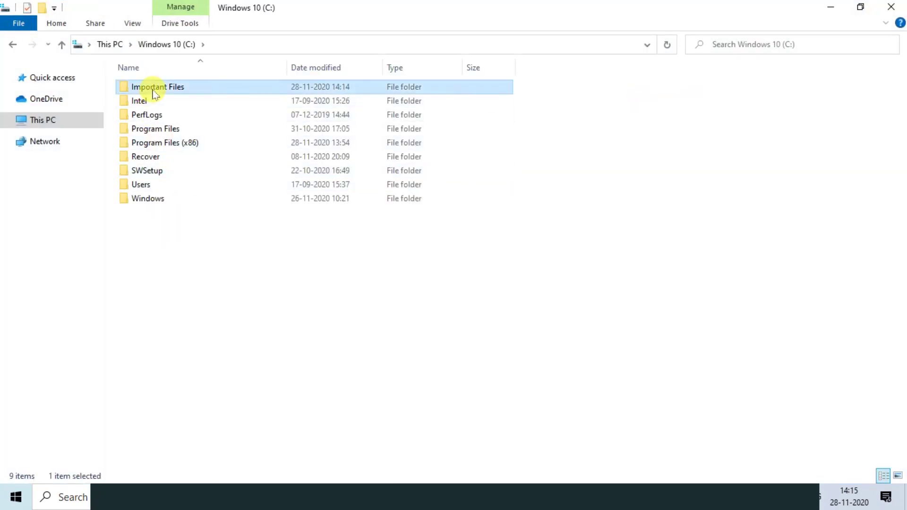
double_click(151, 90)
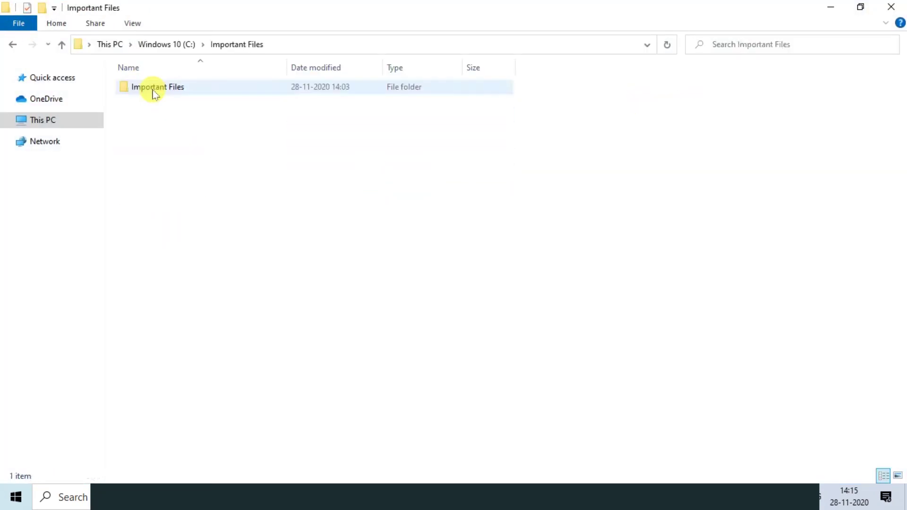
double_click(177, 89)
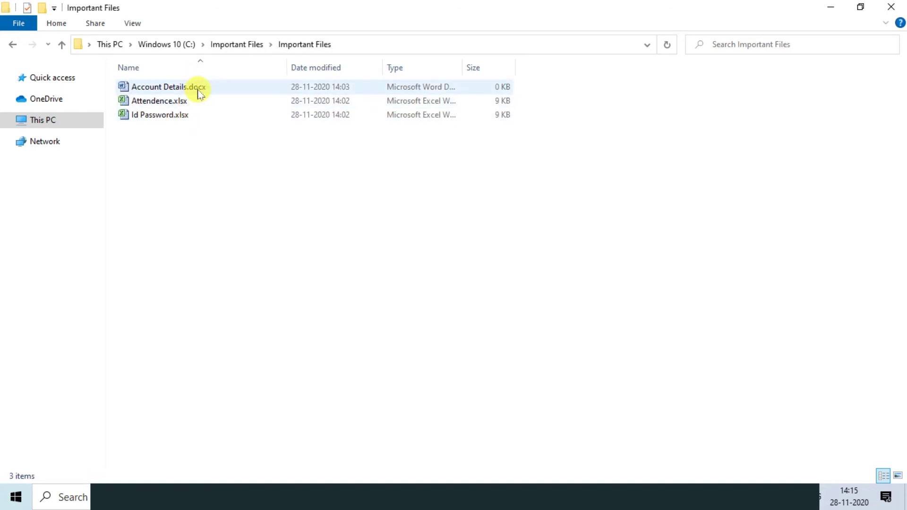
left_click(889, 6)
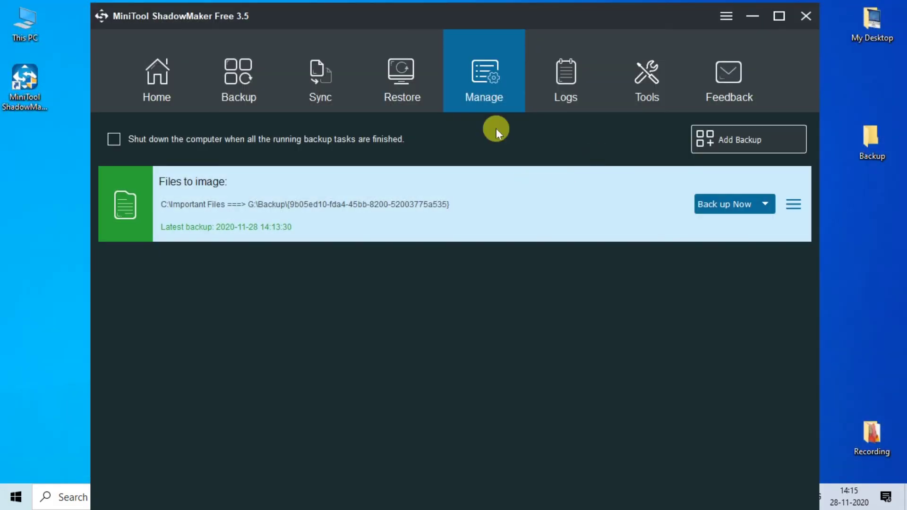
Step: Maximize the program and examine the task execution logs with their time range options, and the available tools
left_click(789, 21)
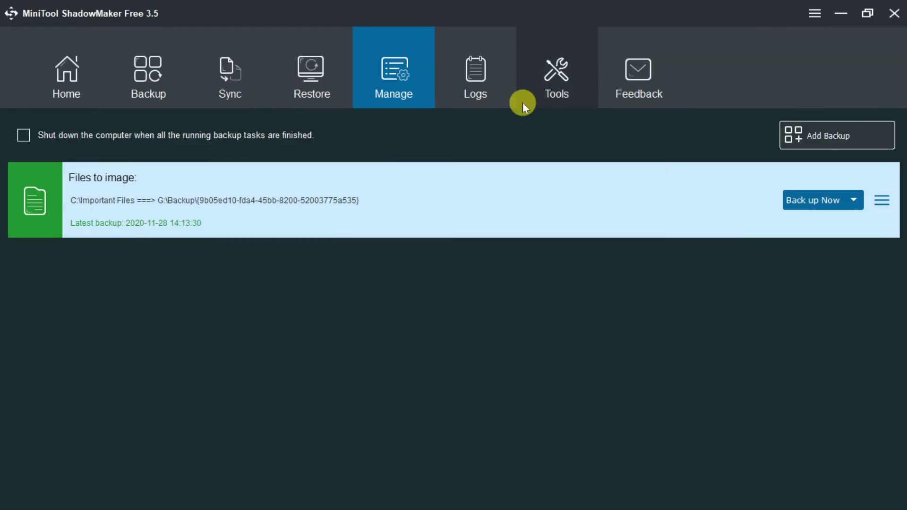
left_click(478, 90)
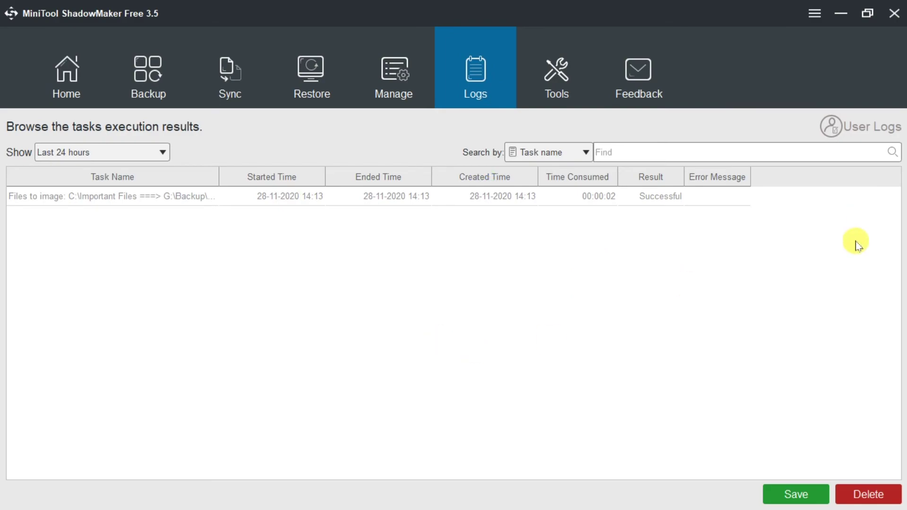
left_click(125, 161)
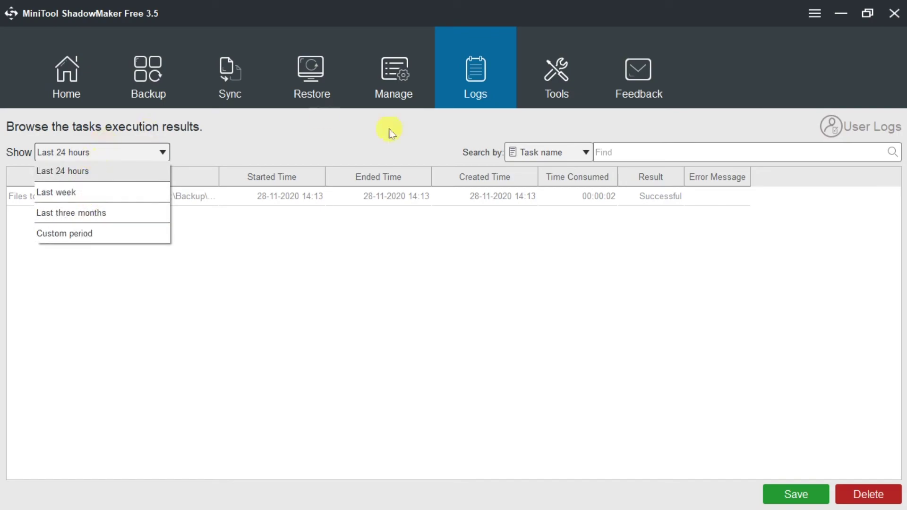
left_click(391, 153)
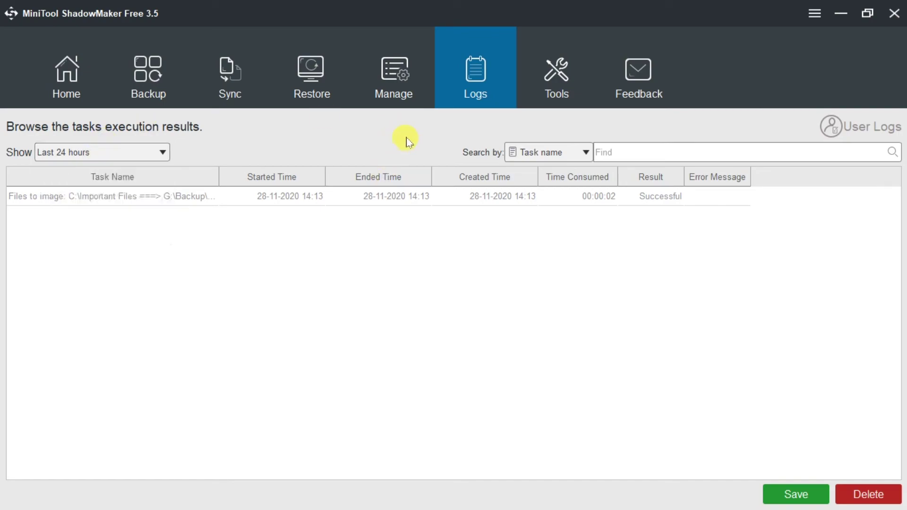
left_click(544, 86)
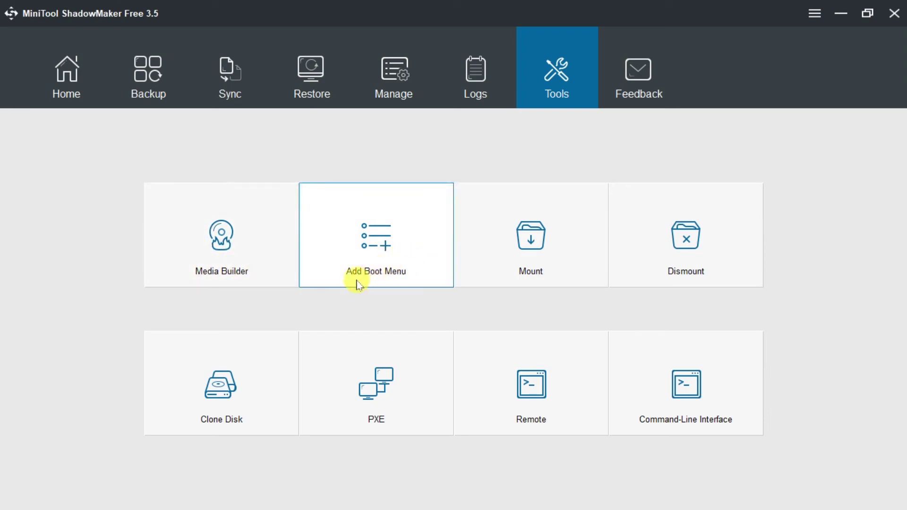
Step: Examine the Add Boot Menu tool's Windows boot menu options, exit it without adding or deleting one, and look at Clone Disk
left_click(418, 274)
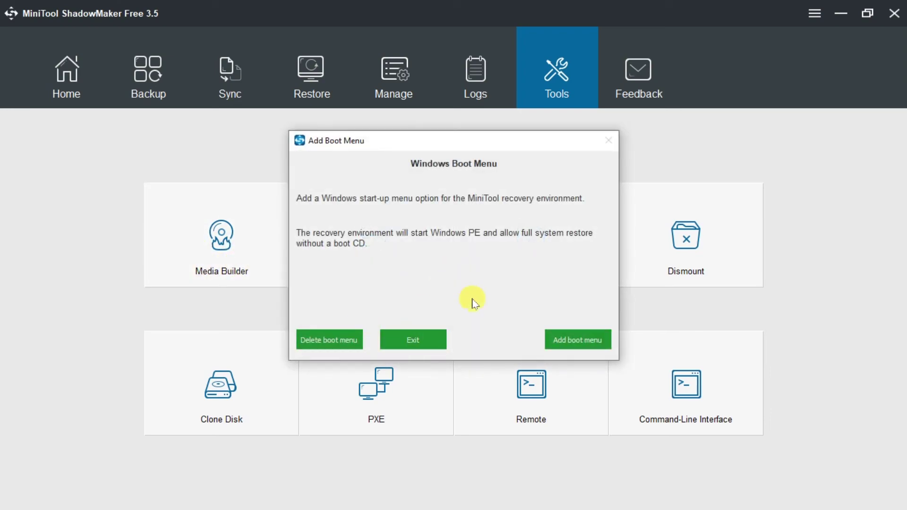
left_click(421, 334)
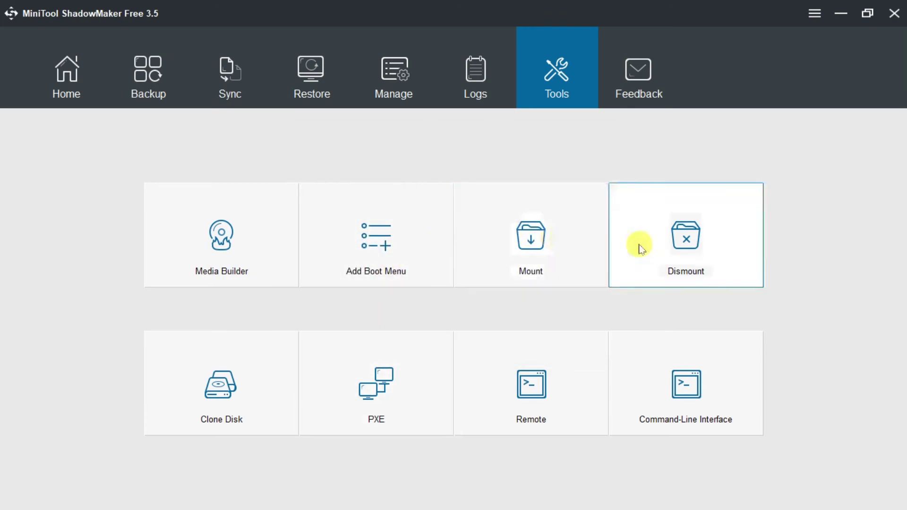
left_click(241, 364)
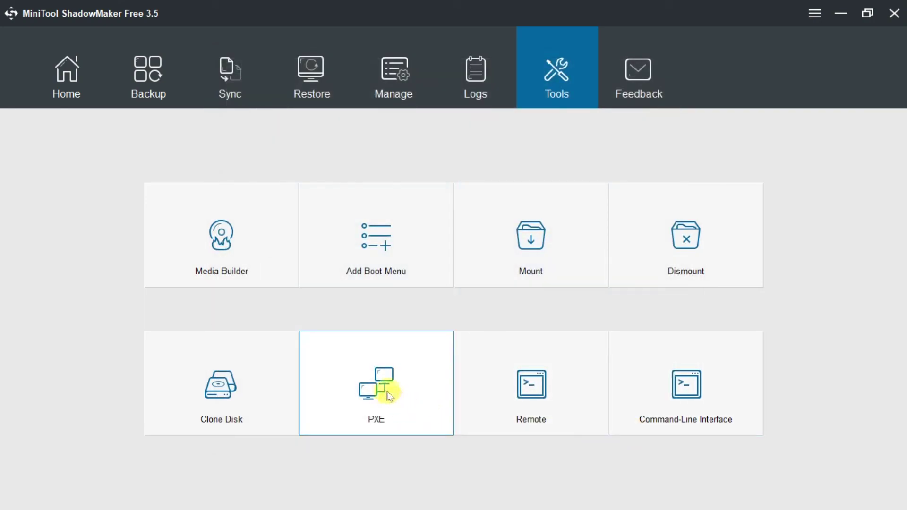
Step: Check the PXE, Remote and Command-Line Interface tools in turn, closing the Free and Pro edition comparison each time
left_click(402, 396)
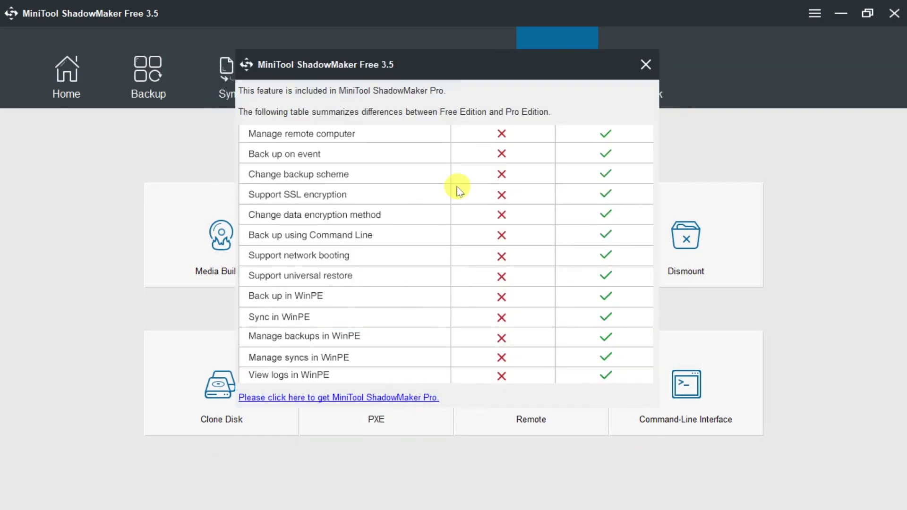
left_click(648, 60)
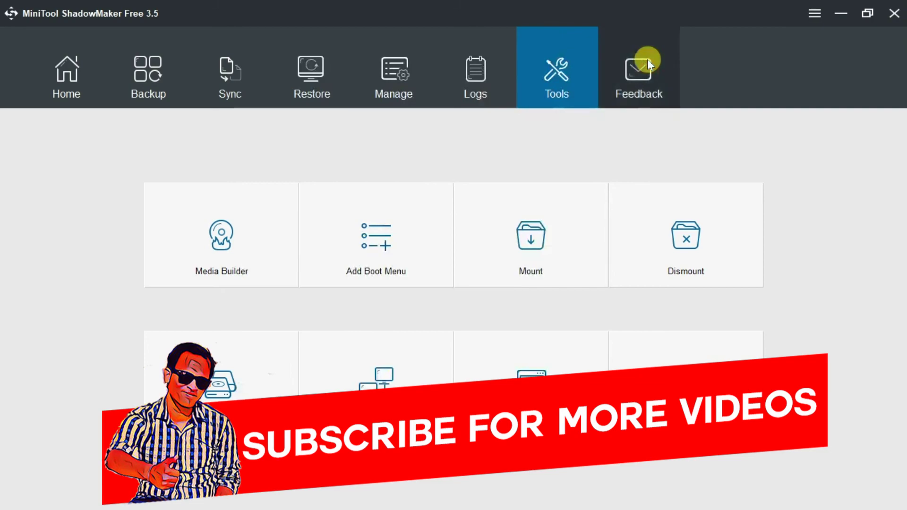
left_click(550, 350)
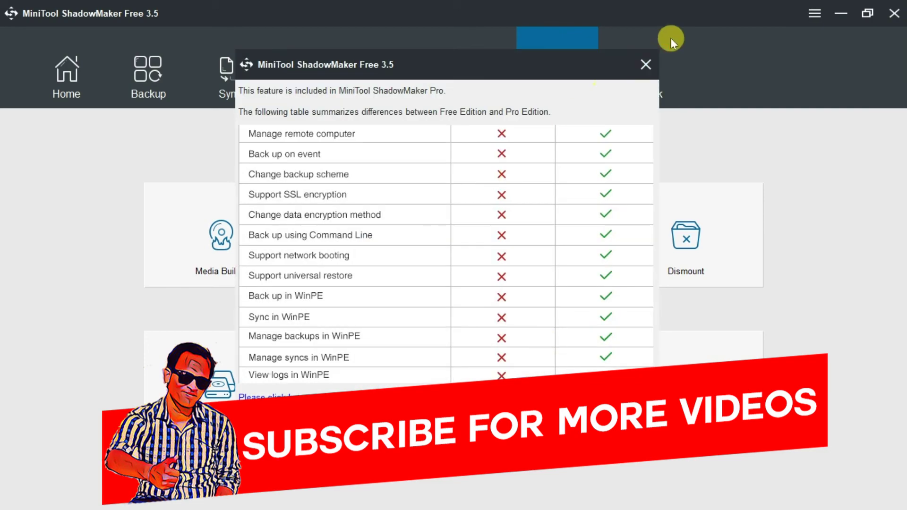
left_click(647, 63)
left_click(705, 349)
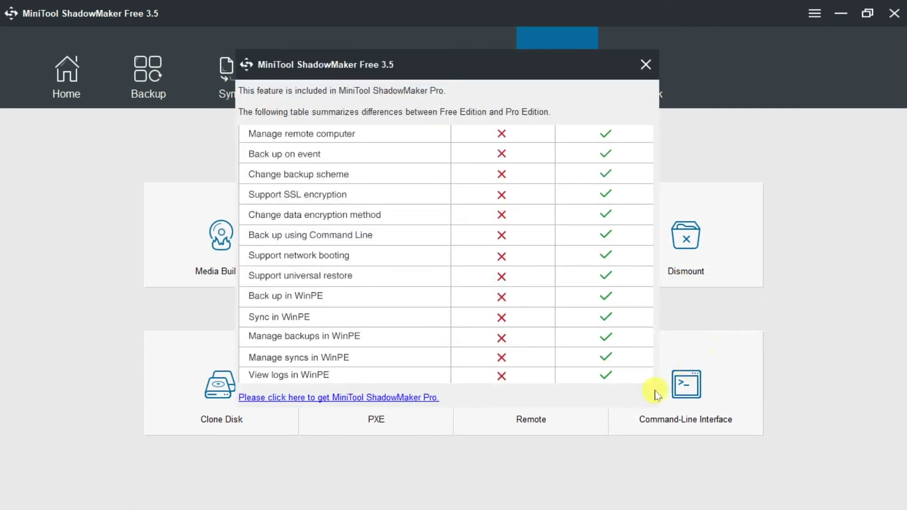
left_click(648, 63)
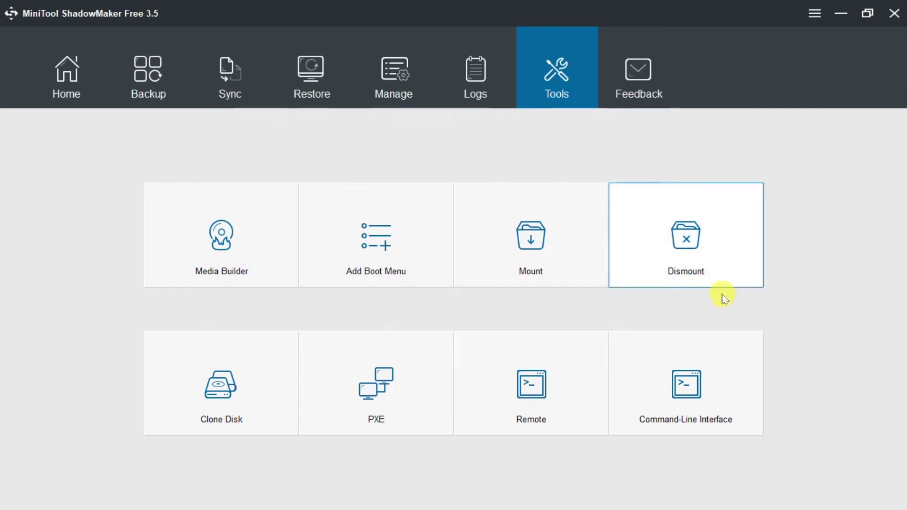
Step: View the feedback page's contact and report options, and return to the home page
left_click(645, 89)
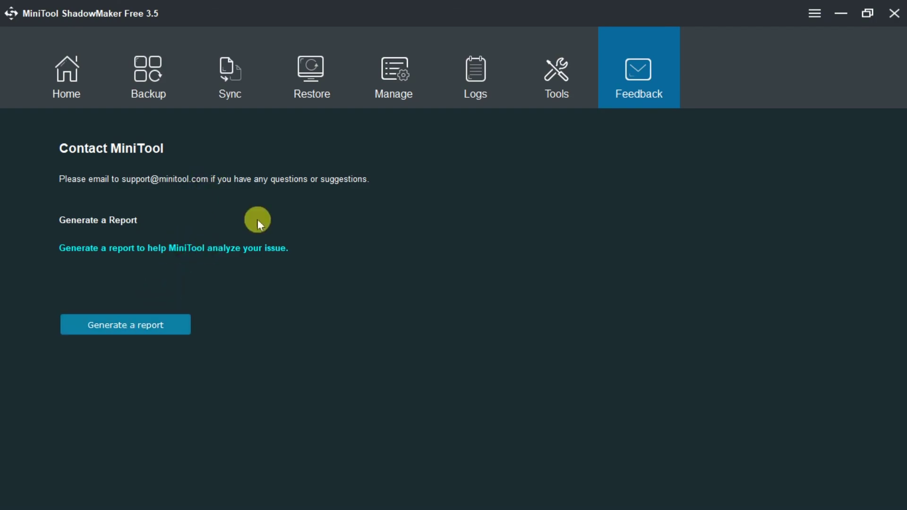
left_click(72, 70)
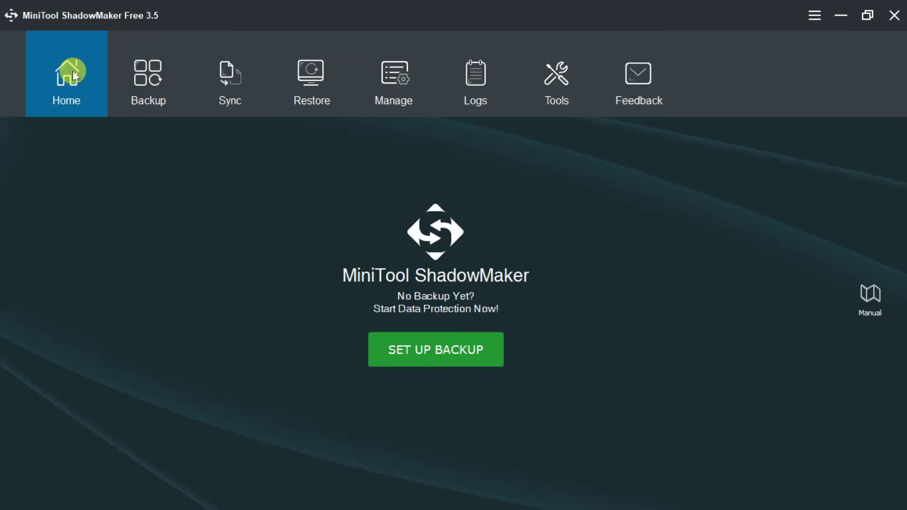